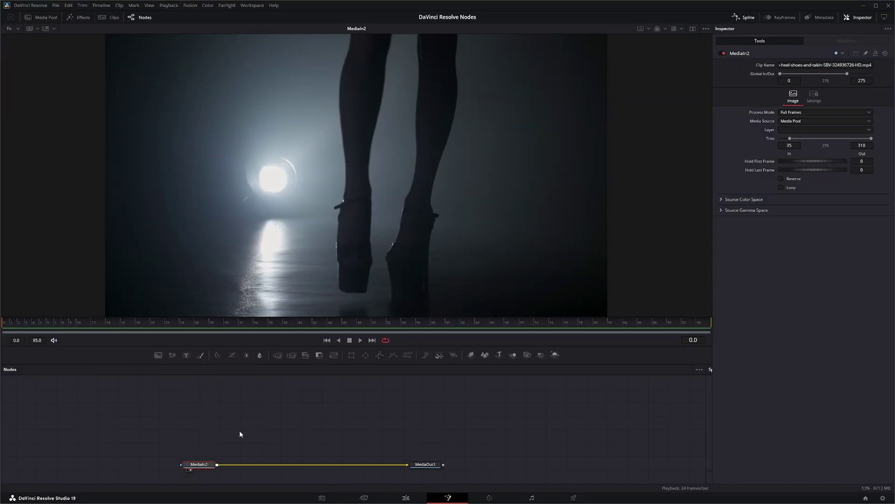
Add a HotSpot1 node from the 'hot' search between MediaIn2 and MediaOut1, then view MediaOut1
{"action": "key", "text": "shift+space"}
{"action": "type", "text": "hot"}
{"action": "key", "text": "Return"}
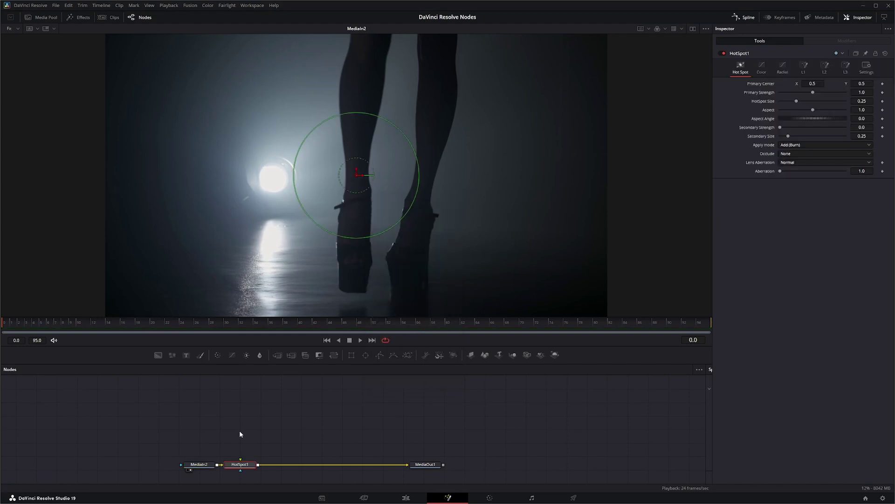
{"action": "left_click_drag", "start_coordinate": [241, 464], "coordinate": [279, 465]}
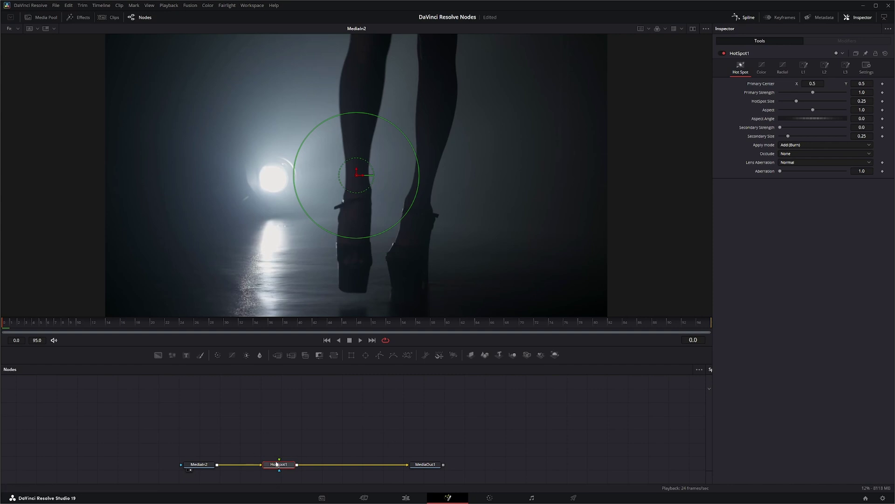
{"action": "left_click_drag", "start_coordinate": [280, 468], "coordinate": [281, 468]}
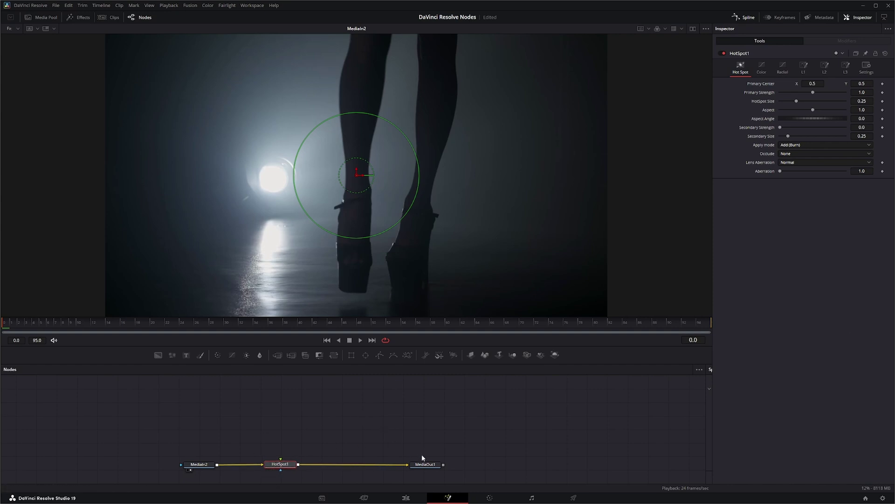
{"action": "left_click_drag", "start_coordinate": [425, 462], "coordinate": [418, 269]}
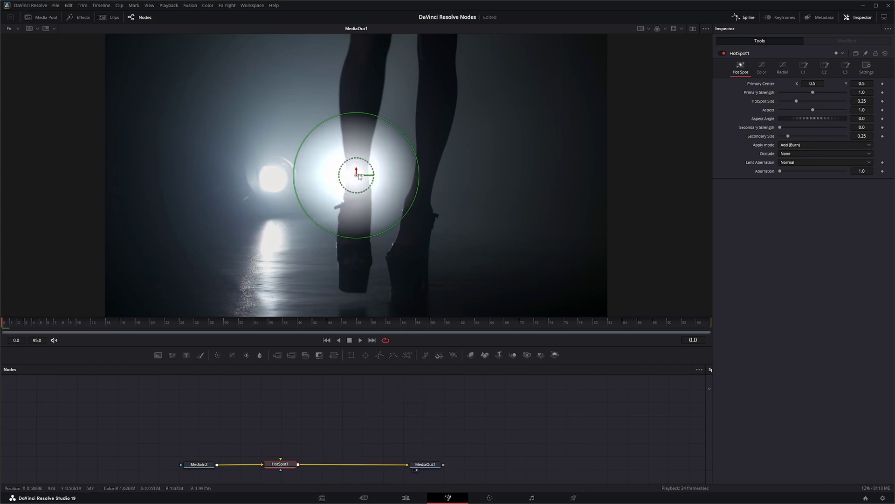
Save, center the glow on the lamp, enlarge it, and set Aspect 2.08 with Aspect Angle 8.596
{"action": "key", "text": "ctrl+s"}
{"action": "left_click_drag", "start_coordinate": [358, 177], "coordinate": [273, 180]}
{"action": "mouse_move", "coordinate": [306, 236]}
{"action": "left_mouse_down"}
{"action": "mouse_move", "coordinate": [356, 270]}
{"action": "mouse_move", "coordinate": [310, 244]}
{"action": "mouse_move", "coordinate": [308, 214]}
{"action": "mouse_move", "coordinate": [342, 264]}
{"action": "mouse_move", "coordinate": [309, 241]}
{"action": "mouse_move", "coordinate": [311, 249]}
{"action": "left_mouse_up"}
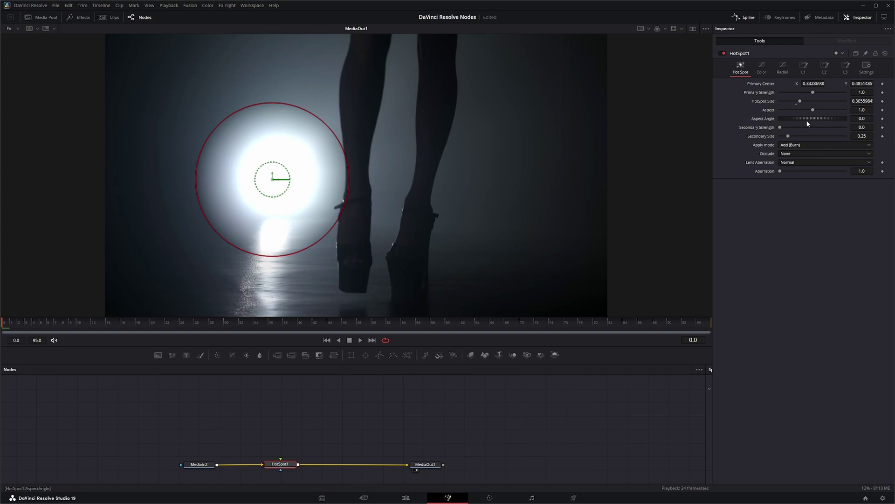
{"action": "mouse_move", "coordinate": [817, 114]}
{"action": "left_mouse_down"}
{"action": "mouse_move", "coordinate": [792, 114]}
{"action": "mouse_move", "coordinate": [821, 117]}
{"action": "left_mouse_up"}
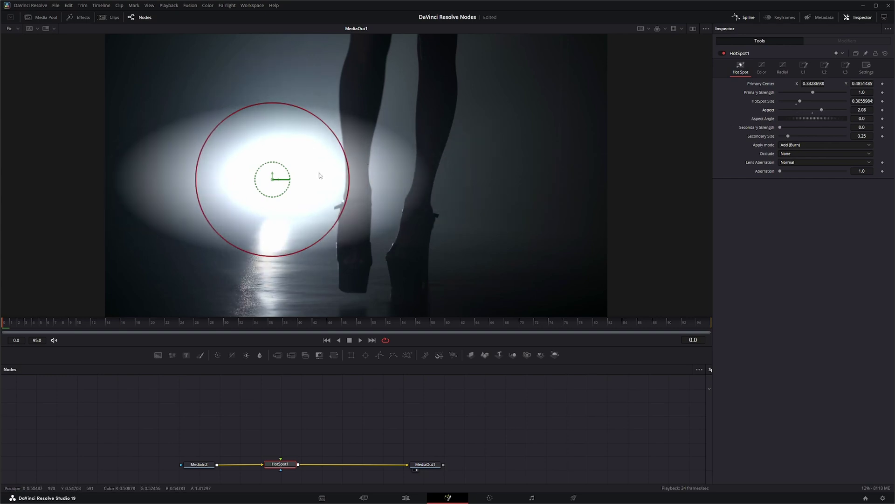
{"action": "mouse_move", "coordinate": [291, 182]}
{"action": "left_mouse_down"}
{"action": "mouse_move", "coordinate": [272, 197]}
{"action": "mouse_move", "coordinate": [290, 177]}
{"action": "left_mouse_up"}
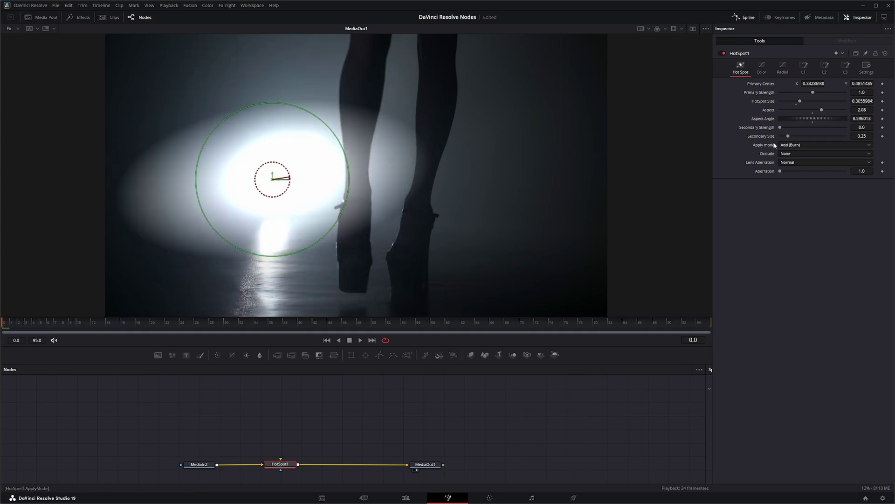
Reset Aspect to 1.0, dim Primary Strength, and set Secondary Size 0.61 and Secondary Strength 0.096
{"action": "double_click", "coordinate": [768, 109]}
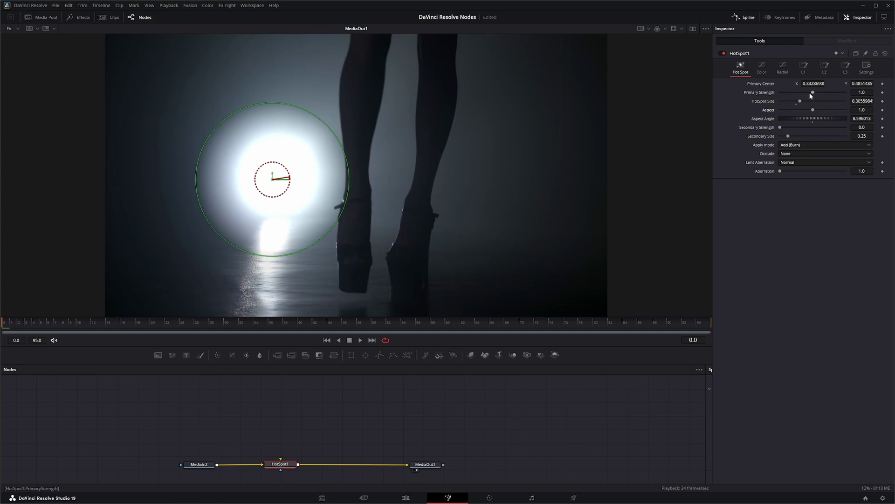
{"action": "mouse_move", "coordinate": [810, 92]}
{"action": "left_mouse_down"}
{"action": "mouse_move", "coordinate": [818, 93]}
{"action": "mouse_move", "coordinate": [784, 91]}
{"action": "mouse_move", "coordinate": [819, 112]}
{"action": "mouse_move", "coordinate": [811, 110]}
{"action": "left_mouse_up"}
{"action": "double_click", "coordinate": [767, 111]}
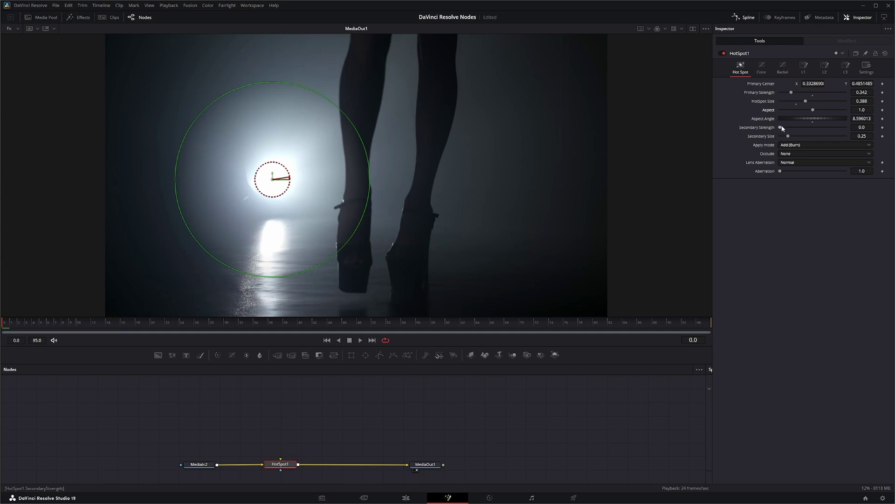
{"action": "left_click_drag", "start_coordinate": [780, 127], "coordinate": [802, 132]}
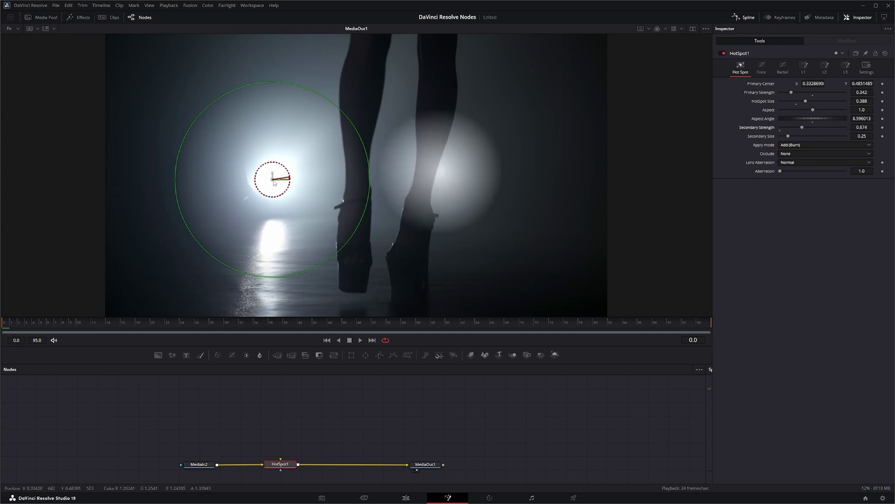
{"action": "mouse_move", "coordinate": [274, 182]}
{"action": "left_mouse_down"}
{"action": "mouse_move", "coordinate": [227, 182]}
{"action": "mouse_move", "coordinate": [184, 140]}
{"action": "mouse_move", "coordinate": [211, 99]}
{"action": "mouse_move", "coordinate": [216, 211]}
{"action": "mouse_move", "coordinate": [404, 268]}
{"action": "mouse_move", "coordinate": [490, 180]}
{"action": "mouse_move", "coordinate": [482, 234]}
{"action": "mouse_move", "coordinate": [230, 194]}
{"action": "mouse_move", "coordinate": [180, 100]}
{"action": "mouse_move", "coordinate": [280, 200]}
{"action": "mouse_move", "coordinate": [275, 181]}
{"action": "left_mouse_up"}
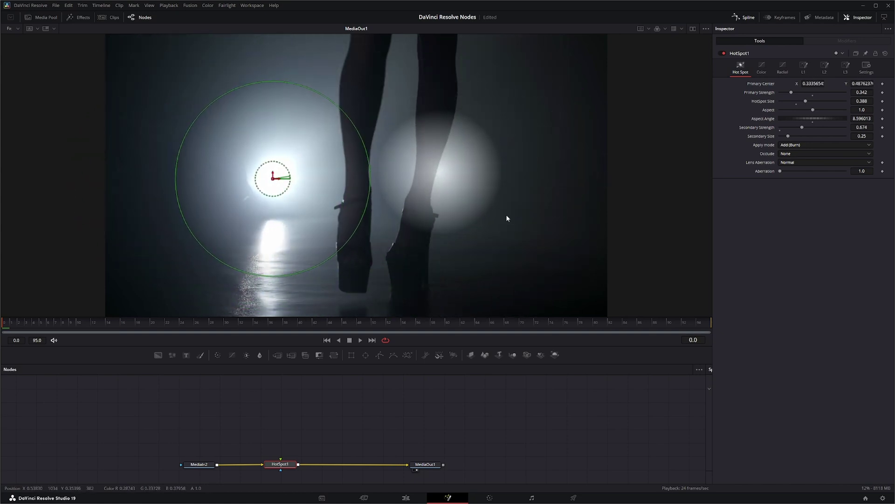
{"action": "left_click_drag", "start_coordinate": [802, 127], "coordinate": [783, 131]}
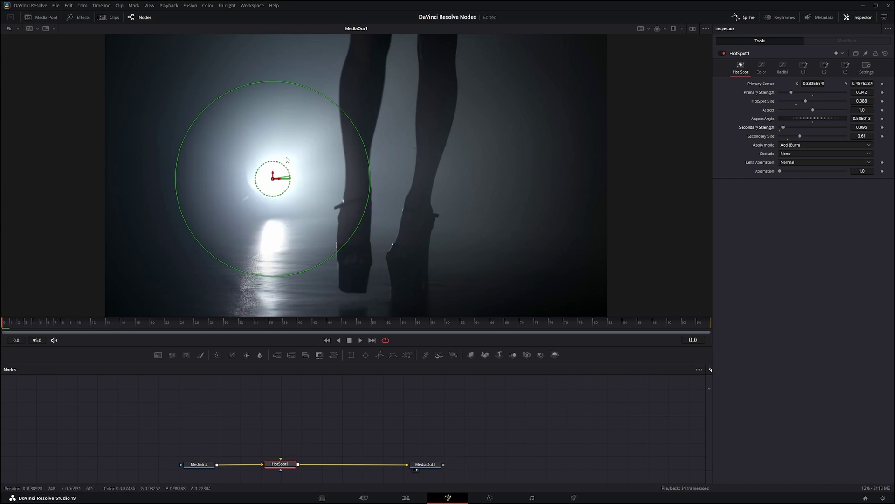
{"action": "left_click", "coordinate": [826, 145]}
{"action": "left_click", "coordinate": [821, 161]}
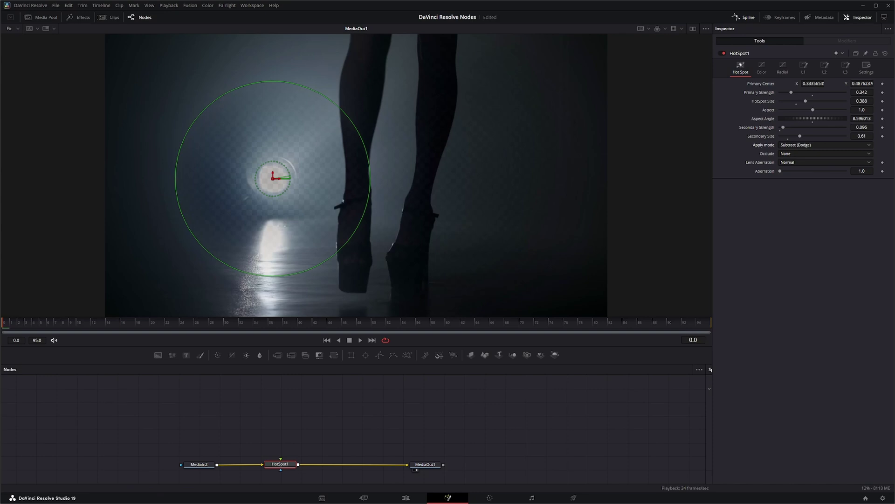
{"action": "left_click", "coordinate": [824, 144]}
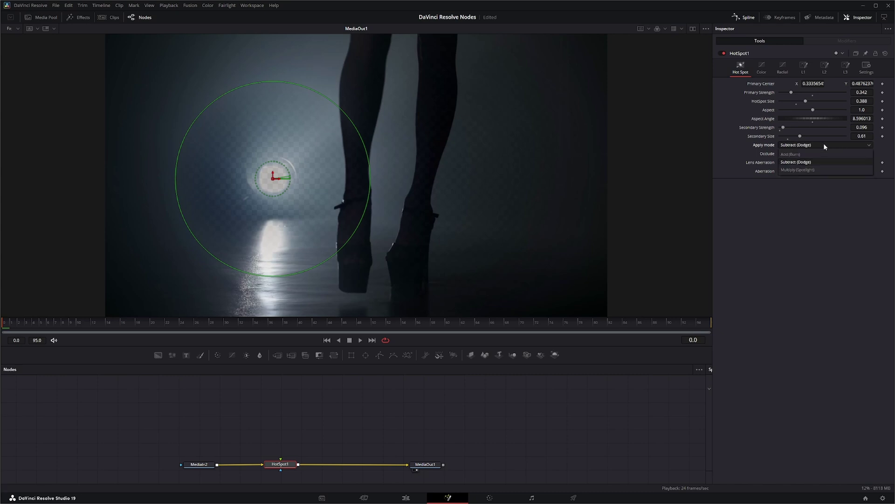
{"action": "left_click", "coordinate": [823, 170]}
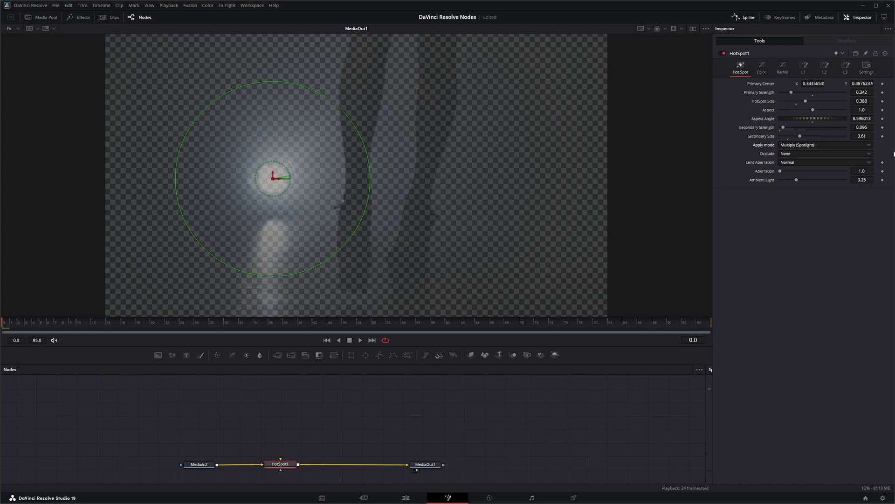
{"action": "left_click", "coordinate": [797, 146]}
{"action": "left_click", "coordinate": [797, 155]}
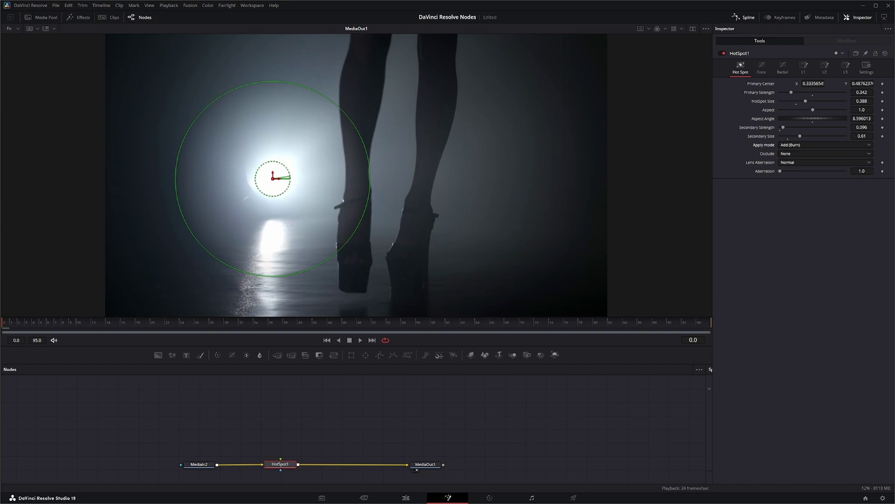
Show the hot spot's Color settings, keep No Animation, and reset the colour curve to straight
{"action": "left_click", "coordinate": [762, 67]}
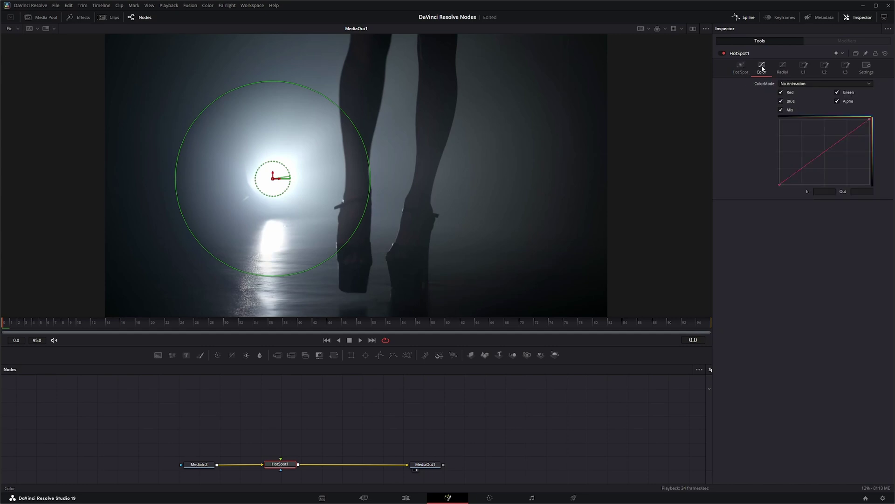
{"action": "left_click", "coordinate": [796, 84]}
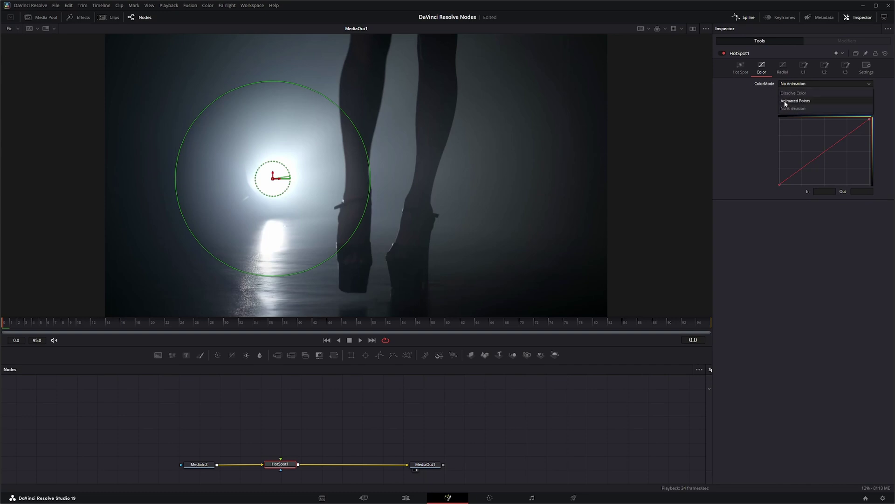
{"action": "left_click", "coordinate": [798, 100]}
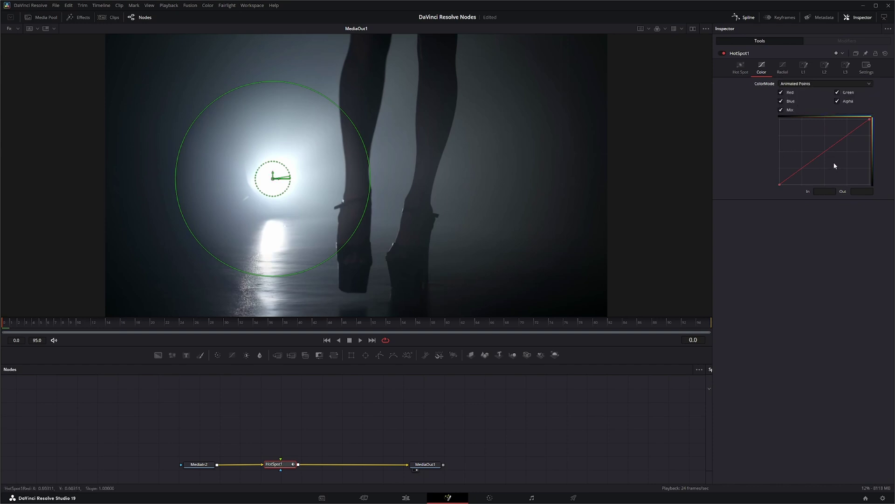
{"action": "left_click", "coordinate": [796, 84]}
{"action": "left_click", "coordinate": [799, 92]}
{"action": "mouse_move", "coordinate": [821, 156]}
{"action": "left_mouse_down"}
{"action": "mouse_move", "coordinate": [820, 166]}
{"action": "mouse_move", "coordinate": [811, 150]}
{"action": "mouse_move", "coordinate": [817, 159]}
{"action": "left_mouse_up"}
{"action": "right_click", "coordinate": [819, 158]}
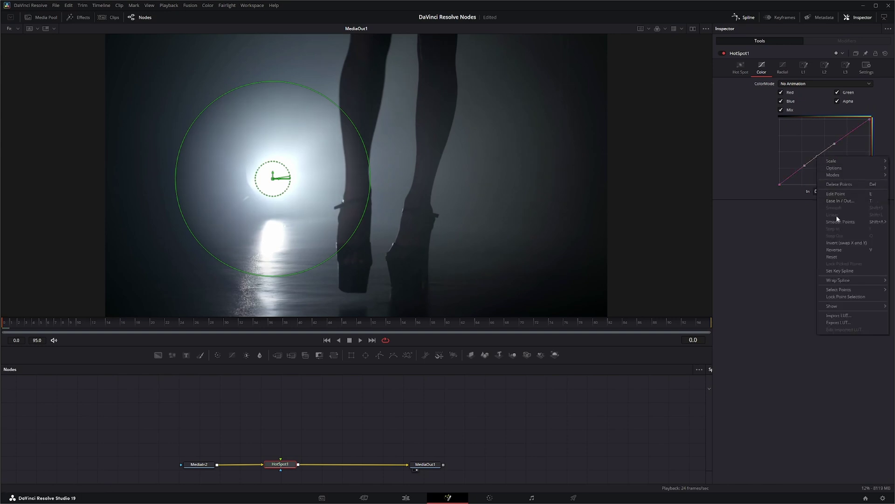
{"action": "left_click", "coordinate": [847, 257]}
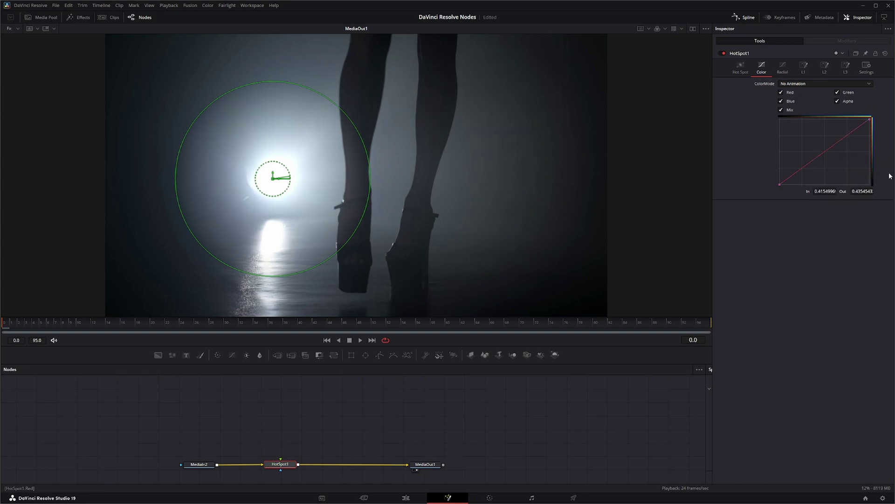
Limit curve editing to the Blue channel and lift it to In 0.3776, Out 0.5064
{"action": "left_click", "coordinate": [781, 101]}
{"action": "left_click", "coordinate": [838, 92]}
{"action": "left_click", "coordinate": [781, 93]}
{"action": "left_click", "coordinate": [781, 101]}
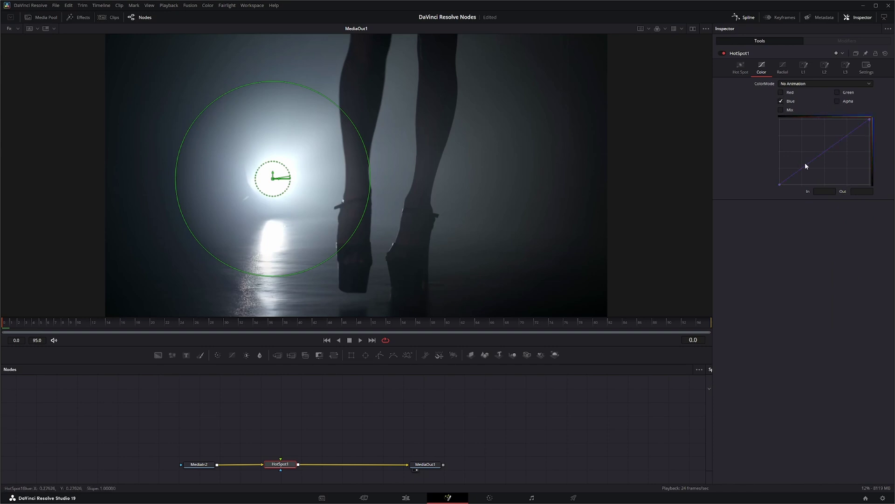
{"action": "left_click_drag", "start_coordinate": [821, 157], "coordinate": [815, 154]}
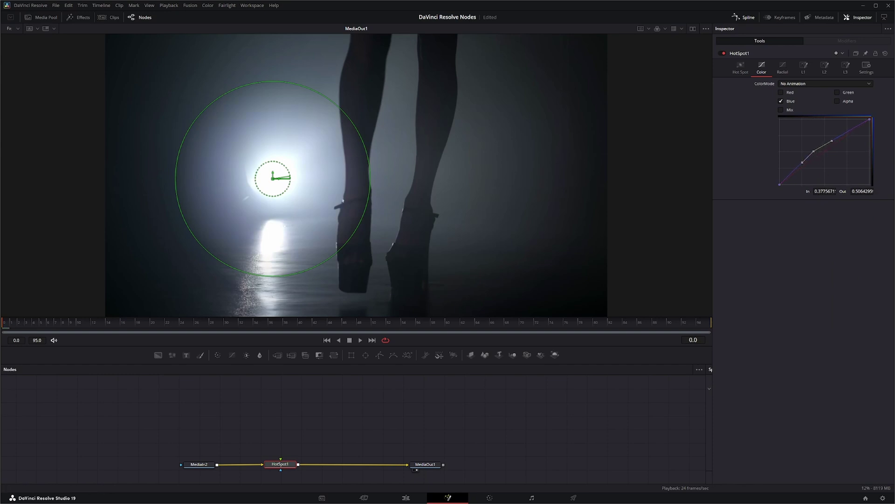
In the Radial tab, add streaks and reshape the Radial Length curve, then untick Radial On
{"action": "left_click", "coordinate": [784, 69]}
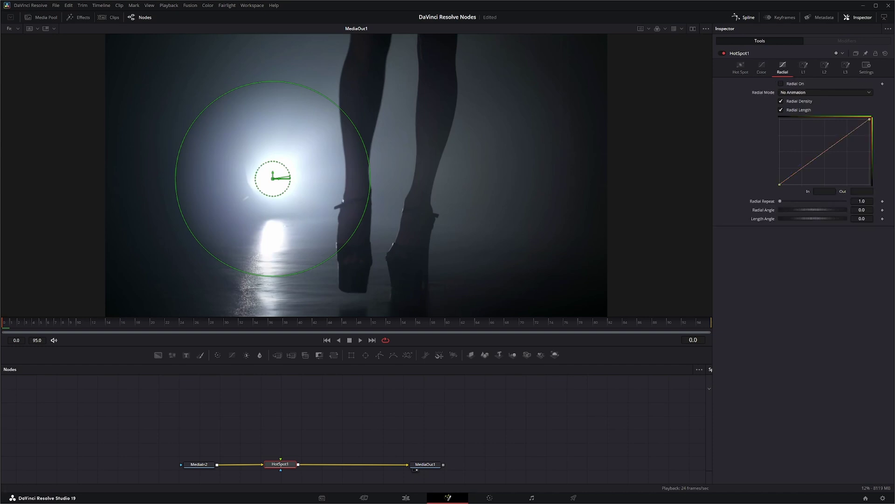
{"action": "left_click", "coordinate": [785, 93]}
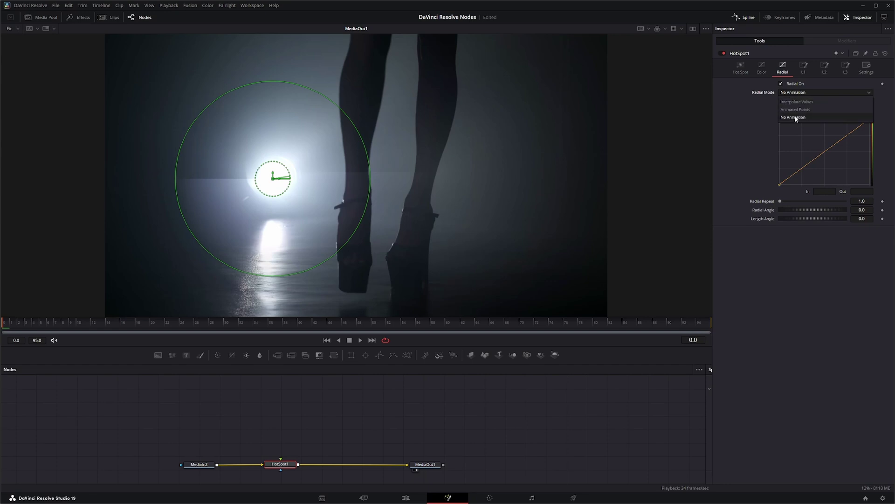
{"action": "left_click", "coordinate": [794, 116]}
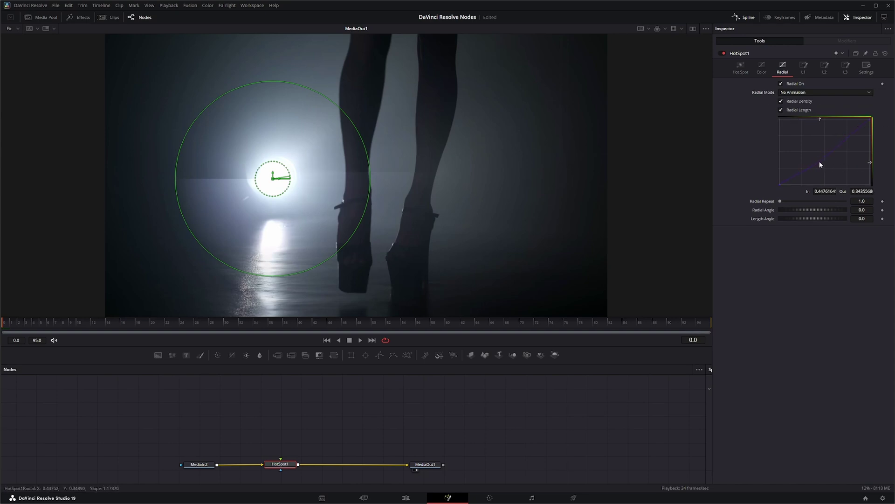
{"action": "left_click_drag", "start_coordinate": [814, 155], "coordinate": [828, 168]}
{"action": "key", "text": "ctrl+z"}
{"action": "left_click", "coordinate": [820, 163]}
{"action": "mouse_move", "coordinate": [781, 200]}
{"action": "left_mouse_down"}
{"action": "mouse_move", "coordinate": [851, 202]}
{"action": "mouse_move", "coordinate": [810, 209]}
{"action": "mouse_move", "coordinate": [833, 205]}
{"action": "mouse_move", "coordinate": [813, 217]}
{"action": "mouse_move", "coordinate": [830, 218]}
{"action": "mouse_move", "coordinate": [779, 209]}
{"action": "left_mouse_up"}
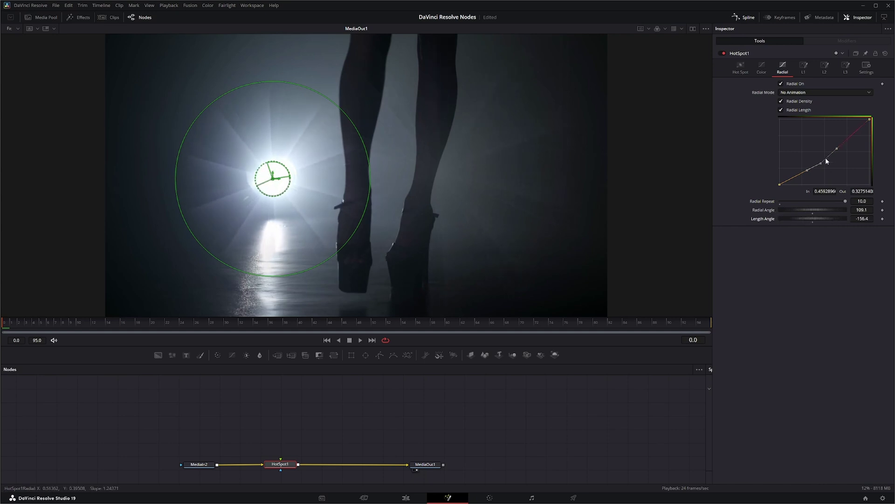
{"action": "left_click_drag", "start_coordinate": [825, 161], "coordinate": [827, 184]}
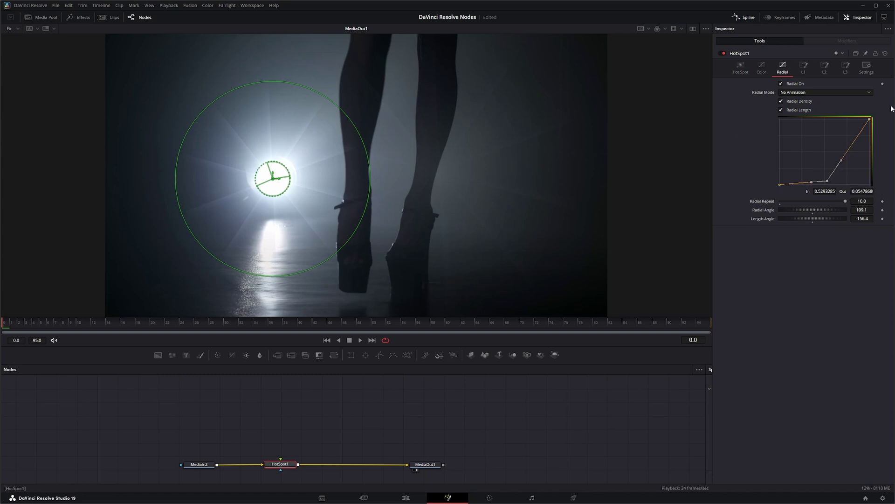
{"action": "left_click", "coordinate": [782, 84]}
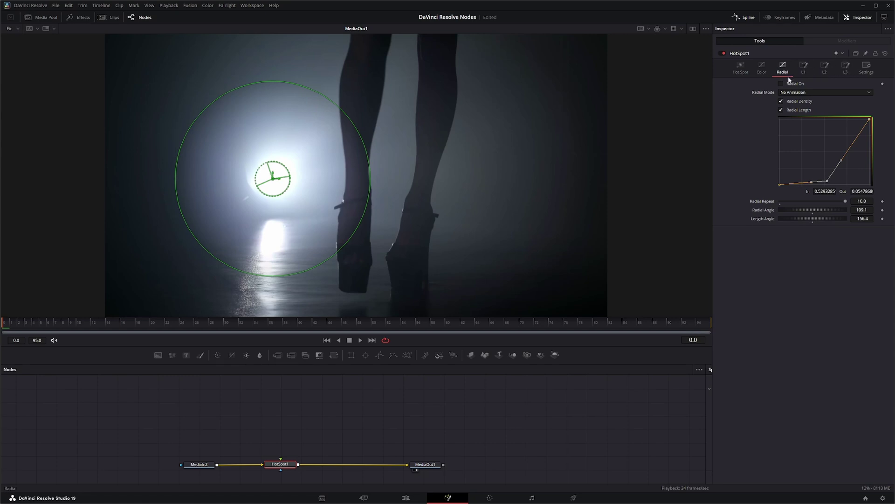
Enable Lens Reflection 1 on the L1 tab, leaving reflections 2 and 3 switched off
{"action": "left_click", "coordinate": [804, 69]}
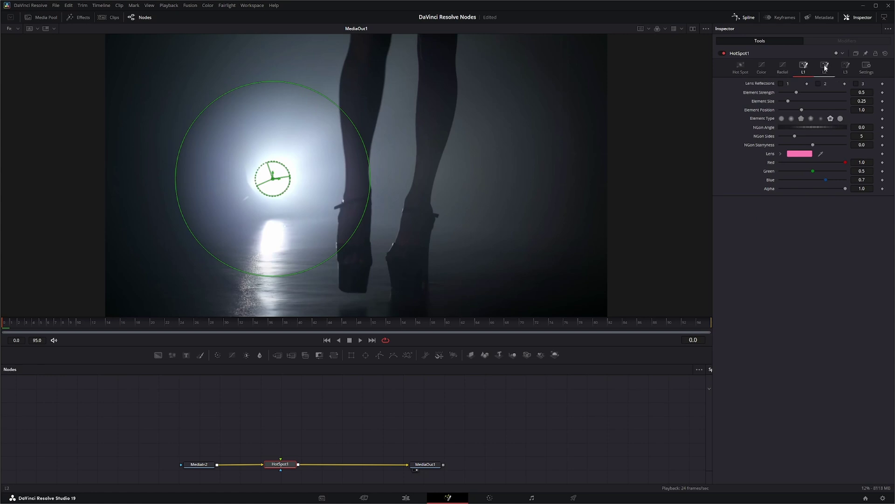
{"action": "left_click", "coordinate": [780, 84]}
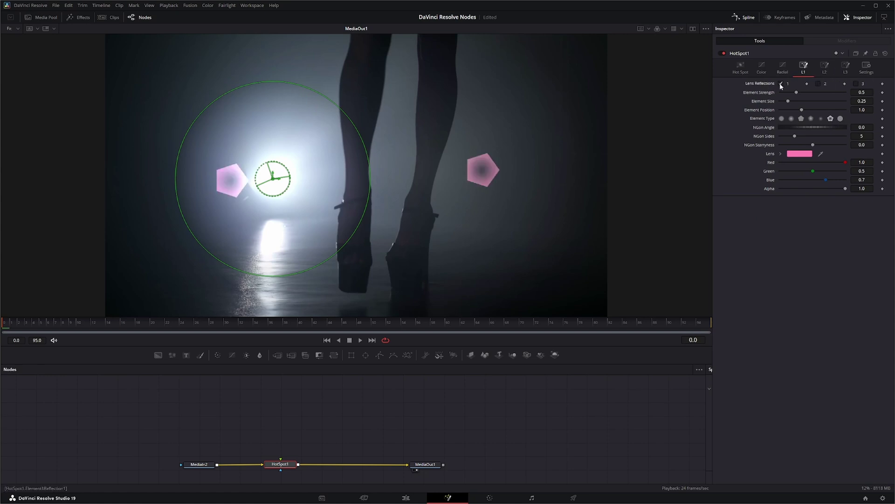
{"action": "left_click", "coordinate": [818, 83]}
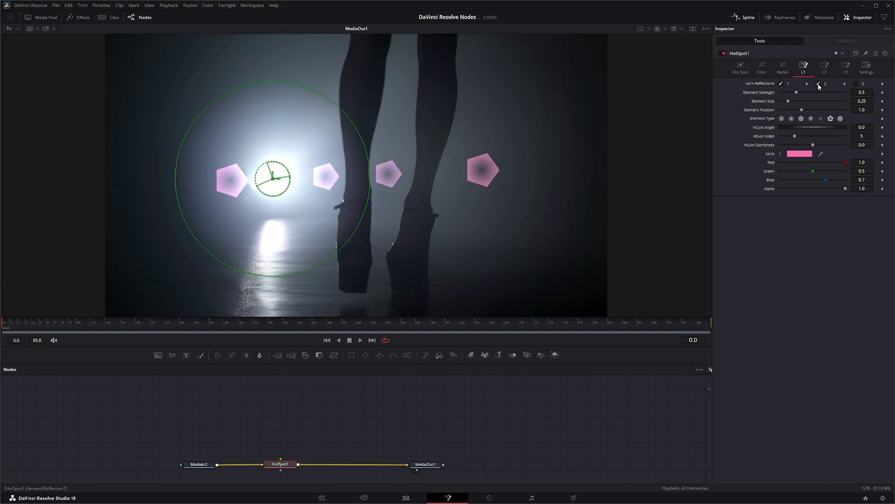
{"action": "left_click", "coordinate": [857, 84]}
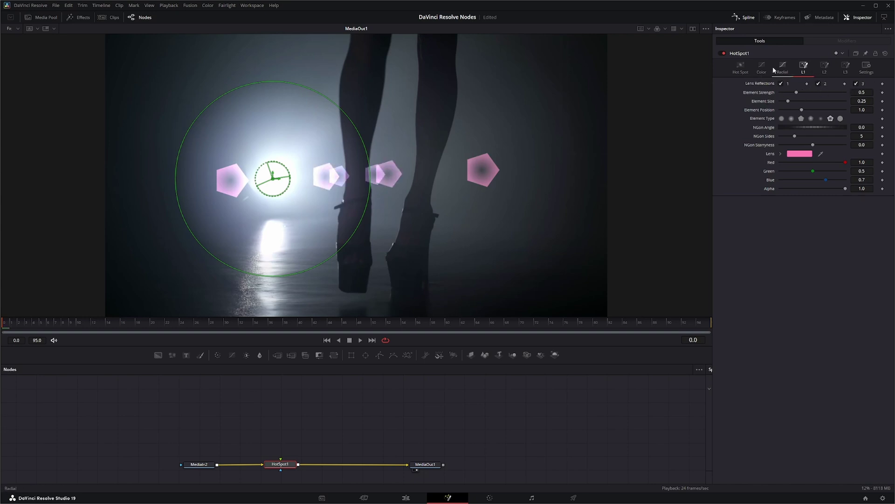
{"action": "left_click", "coordinate": [825, 68]}
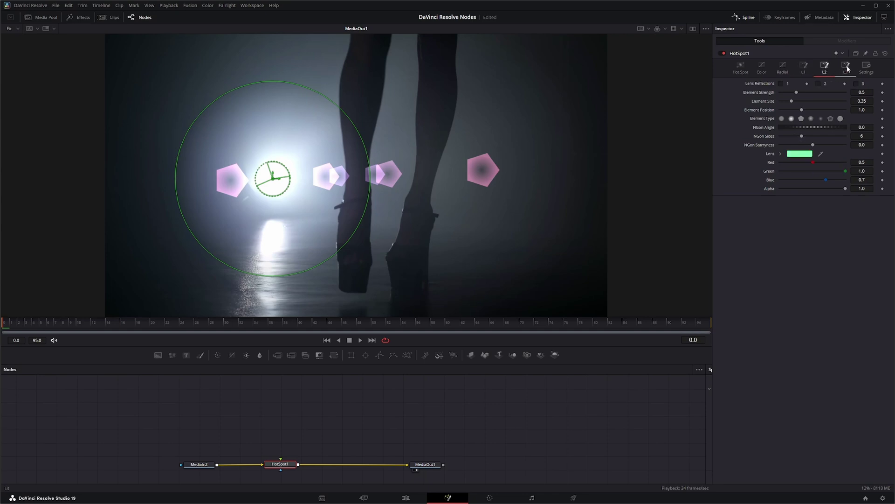
{"action": "left_click", "coordinate": [846, 67]}
{"action": "left_click", "coordinate": [821, 69]}
{"action": "left_click", "coordinate": [804, 68]}
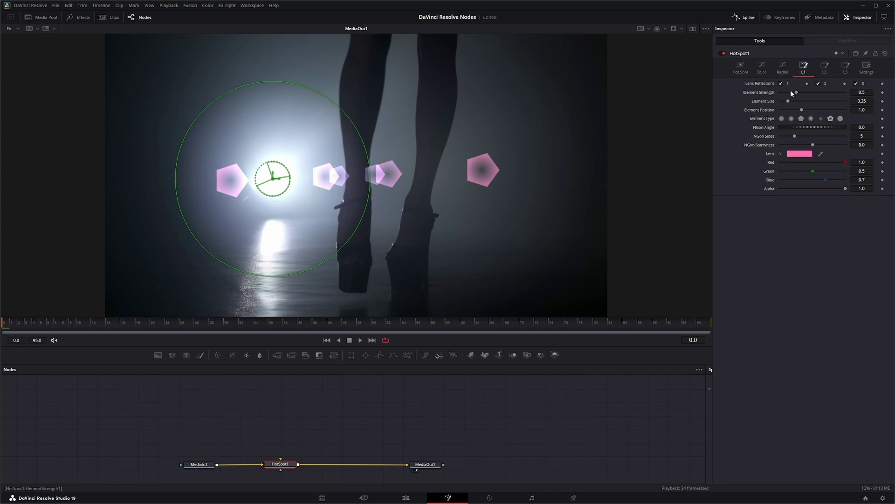
{"action": "left_click", "coordinate": [857, 84]}
{"action": "left_click", "coordinate": [819, 83]}
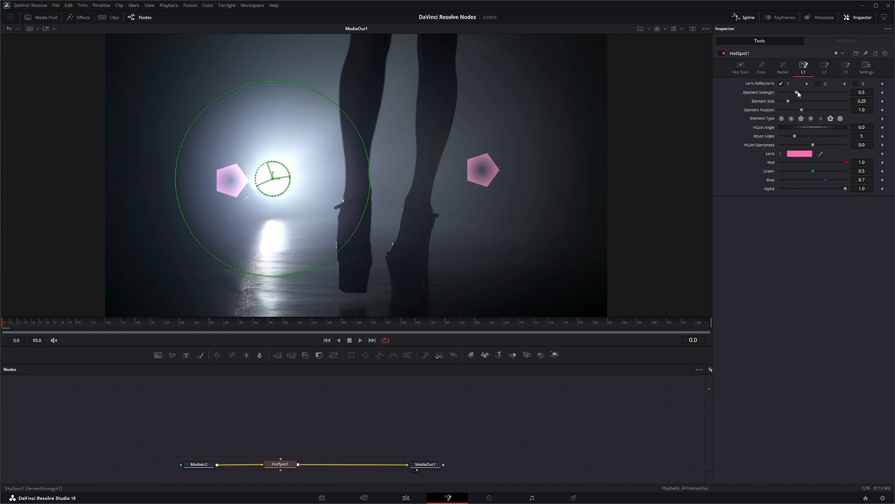
Enlarge the first reflection, try NGon shapes and rotation, then settle on the soft circle type
{"action": "left_click_drag", "start_coordinate": [797, 92], "coordinate": [808, 108]}
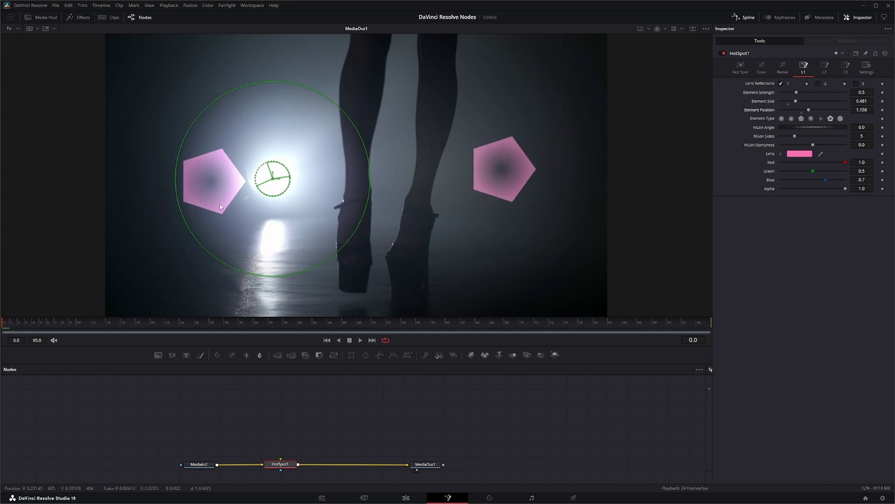
{"action": "mouse_move", "coordinate": [273, 179]}
{"action": "left_mouse_down"}
{"action": "mouse_move", "coordinate": [238, 153]}
{"action": "mouse_move", "coordinate": [220, 112]}
{"action": "mouse_move", "coordinate": [299, 233]}
{"action": "mouse_move", "coordinate": [370, 124]}
{"action": "mouse_move", "coordinate": [253, 176]}
{"action": "mouse_move", "coordinate": [273, 179]}
{"action": "left_mouse_up"}
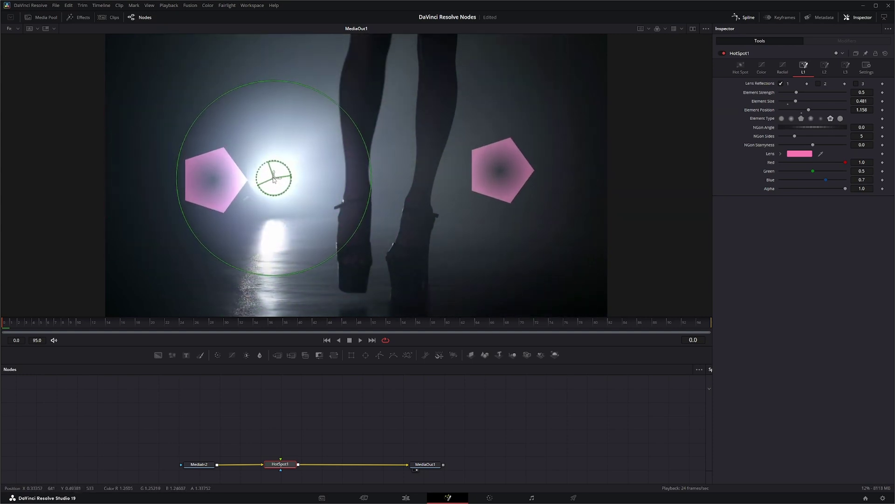
{"action": "left_click", "coordinate": [782, 118]}
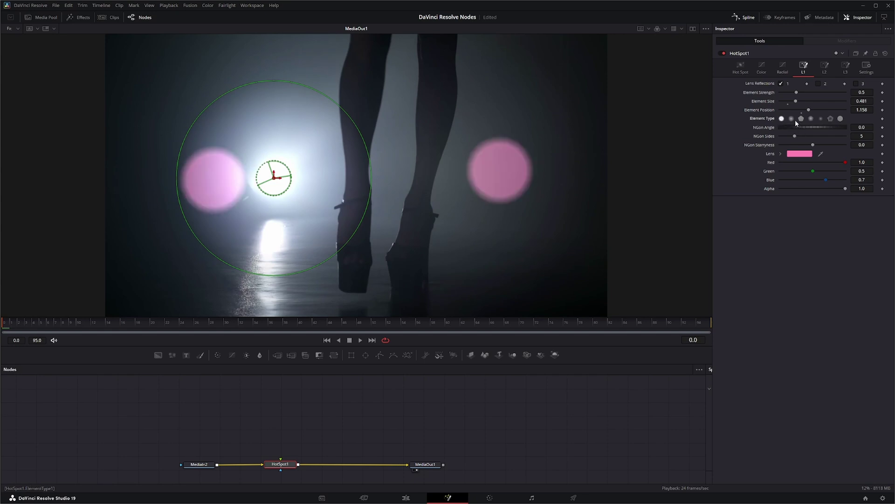
{"action": "left_click", "coordinate": [792, 119]}
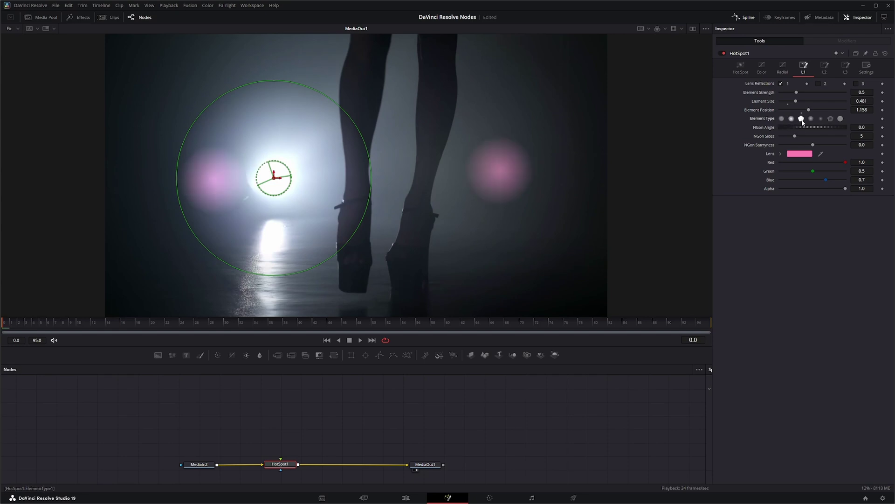
{"action": "left_click", "coordinate": [801, 118]}
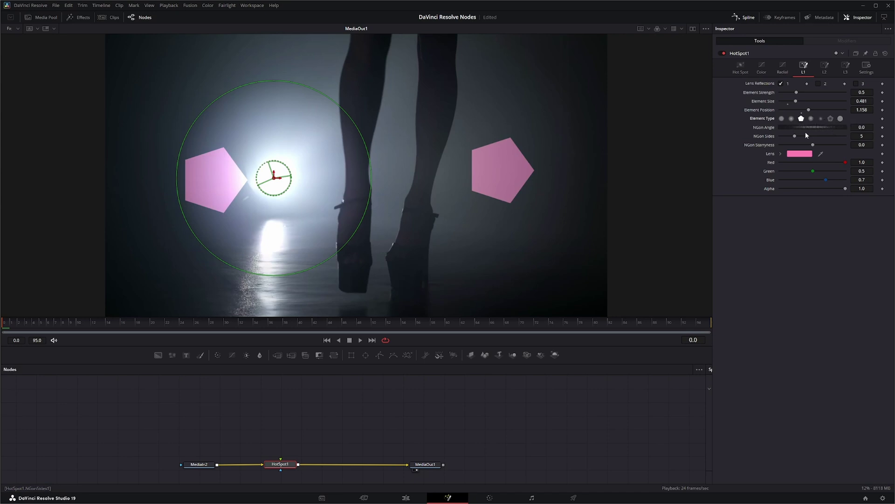
{"action": "left_click_drag", "start_coordinate": [799, 127], "coordinate": [850, 145]}
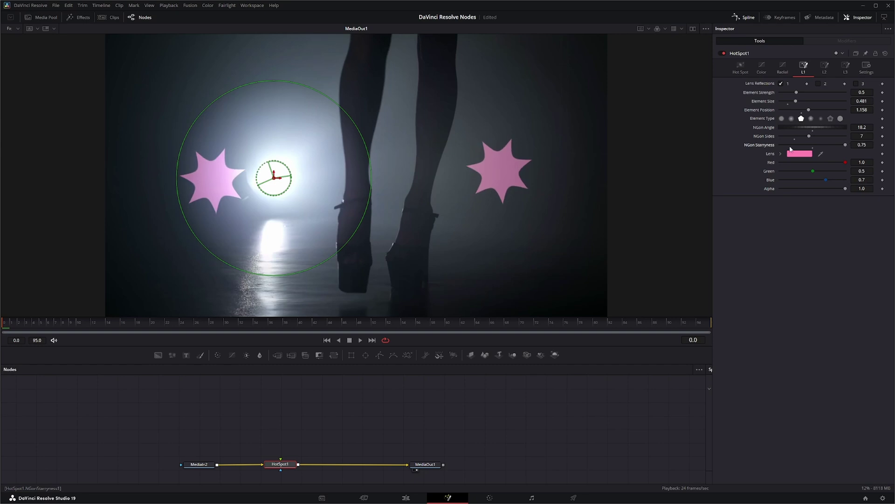
{"action": "left_click", "coordinate": [792, 119]}
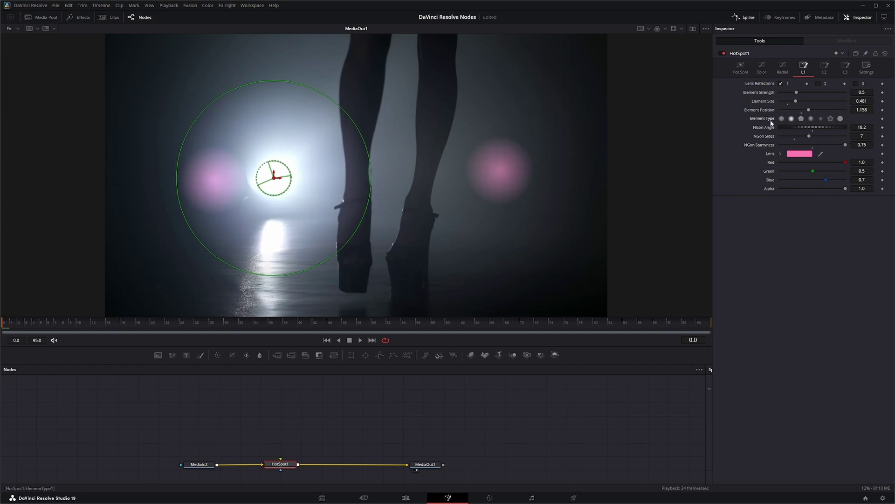
Reset the L1 position to 1.0, lower Element Strength to 0.15, and tint it light blue
{"action": "double_click", "coordinate": [767, 110]}
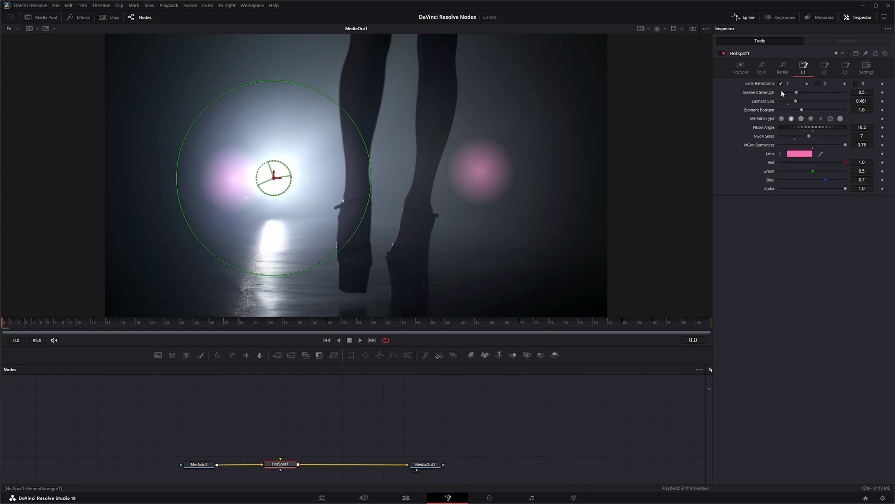
{"action": "left_click_drag", "start_coordinate": [795, 92], "coordinate": [791, 92]}
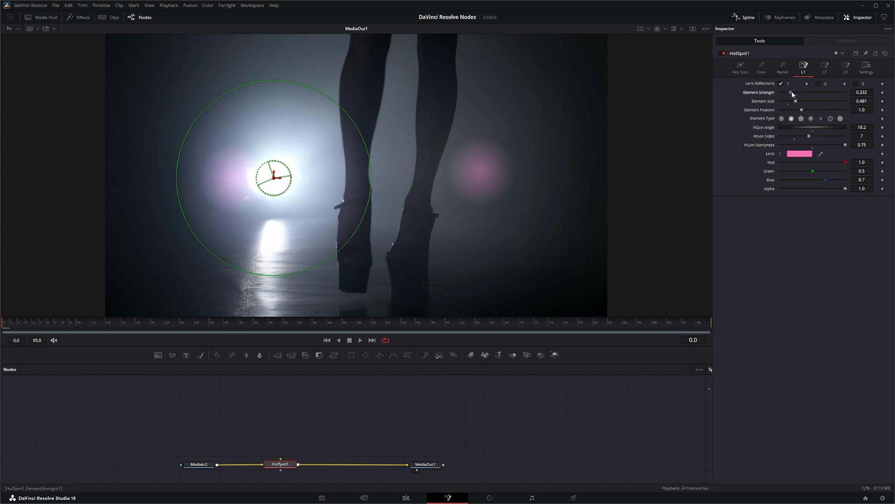
{"action": "left_click", "coordinate": [799, 156]}
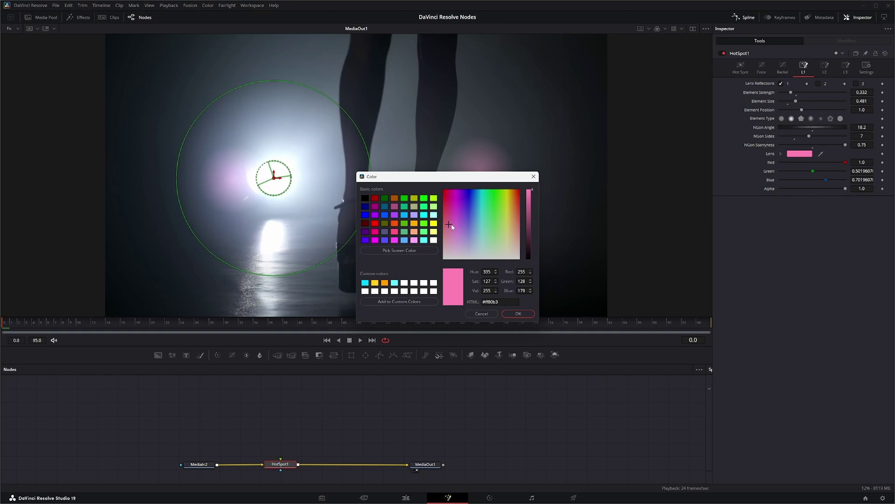
{"action": "left_click_drag", "start_coordinate": [451, 226], "coordinate": [475, 232]}
{"action": "left_click", "coordinate": [516, 314]}
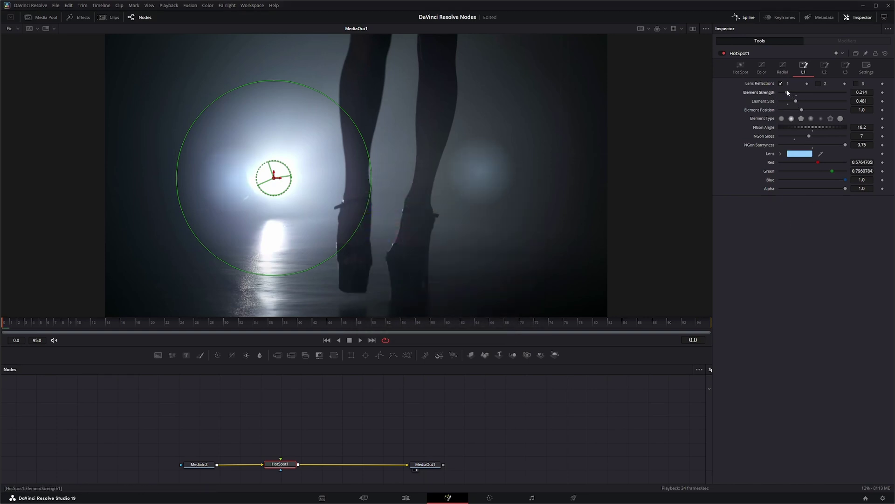
{"action": "left_click_drag", "start_coordinate": [787, 93], "coordinate": [786, 92]}
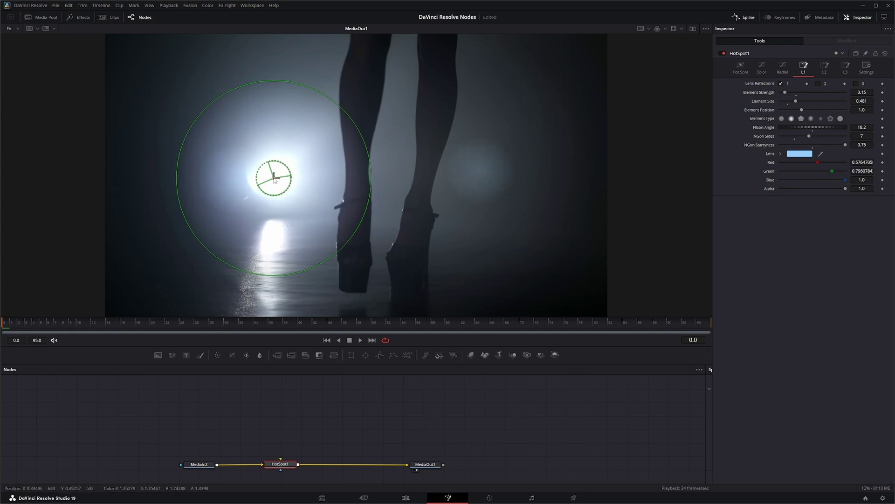
{"action": "mouse_move", "coordinate": [274, 177]}
{"action": "left_mouse_down"}
{"action": "mouse_move", "coordinate": [280, 150]}
{"action": "mouse_move", "coordinate": [234, 195]}
{"action": "mouse_move", "coordinate": [274, 194]}
{"action": "mouse_move", "coordinate": [292, 173]}
{"action": "mouse_move", "coordinate": [211, 173]}
{"action": "mouse_move", "coordinate": [248, 203]}
{"action": "mouse_move", "coordinate": [275, 178]}
{"action": "left_mouse_up"}
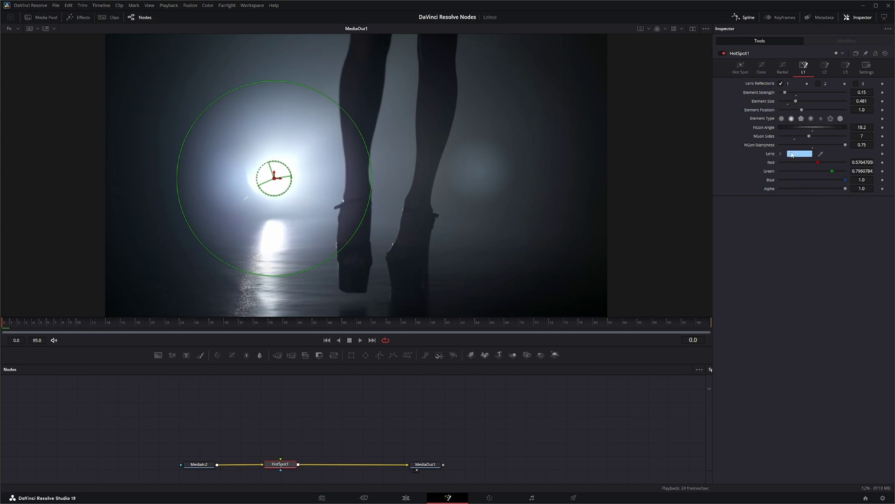
Open the L2 tab for the second lens reflection
{"action": "left_click", "coordinate": [825, 69]}
Enable Lens Reflection 2, colour it pale lilac, and set Strength 0.171 and Position 1.422
{"action": "left_click", "coordinate": [818, 84]}
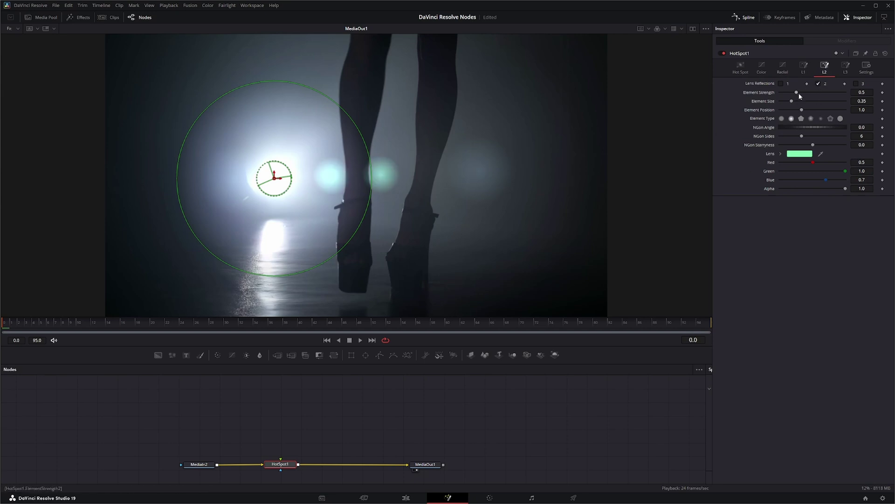
{"action": "left_click", "coordinate": [807, 156]}
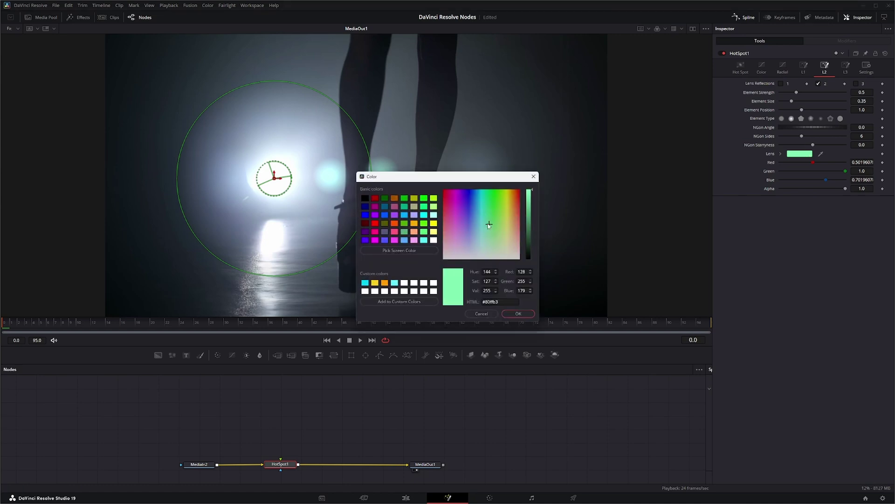
{"action": "left_click", "coordinate": [461, 245]}
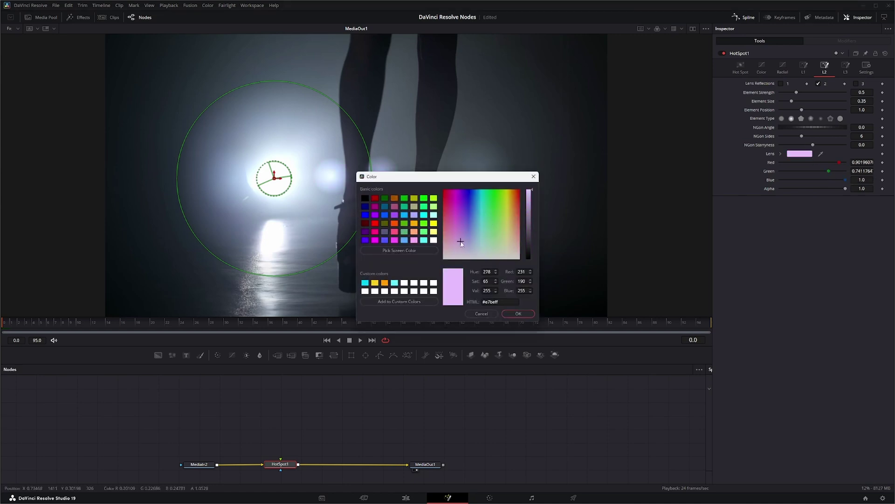
{"action": "left_click", "coordinate": [518, 313]}
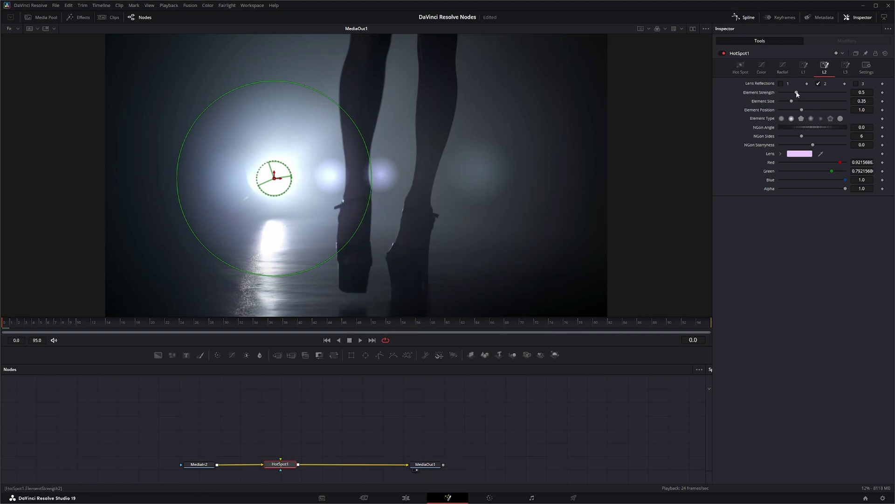
{"action": "left_click_drag", "start_coordinate": [797, 93], "coordinate": [791, 94]}
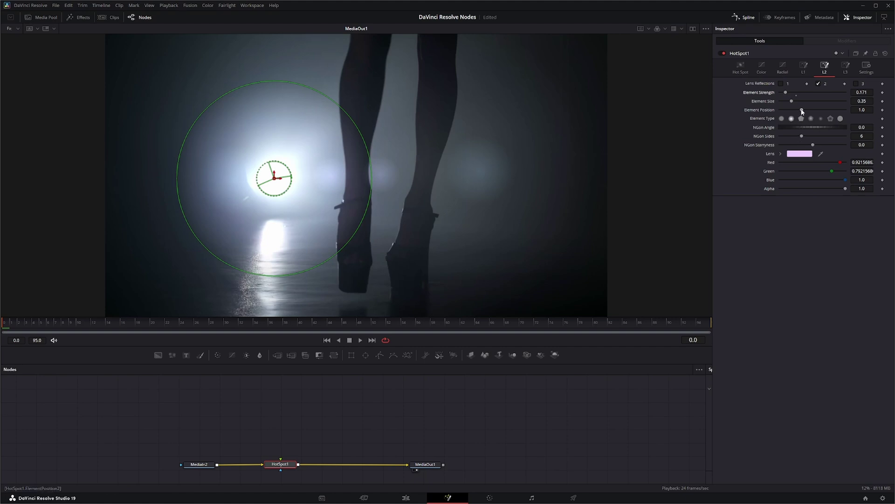
{"action": "mouse_move", "coordinate": [802, 111]}
{"action": "left_mouse_down"}
{"action": "mouse_move", "coordinate": [822, 113]}
{"action": "mouse_move", "coordinate": [808, 110]}
{"action": "left_mouse_up"}
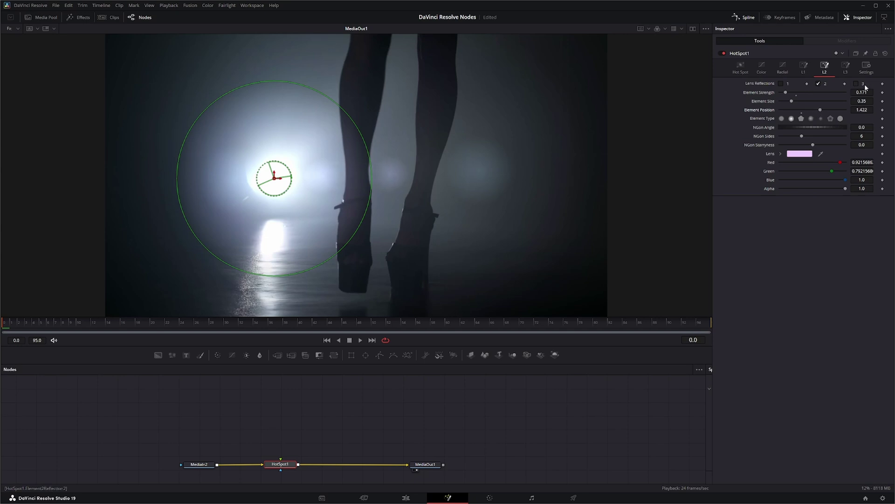
Turn on Lens Reflection 3 with Element Strength 0.364 and Element Position 1.487
{"action": "left_click", "coordinate": [847, 66]}
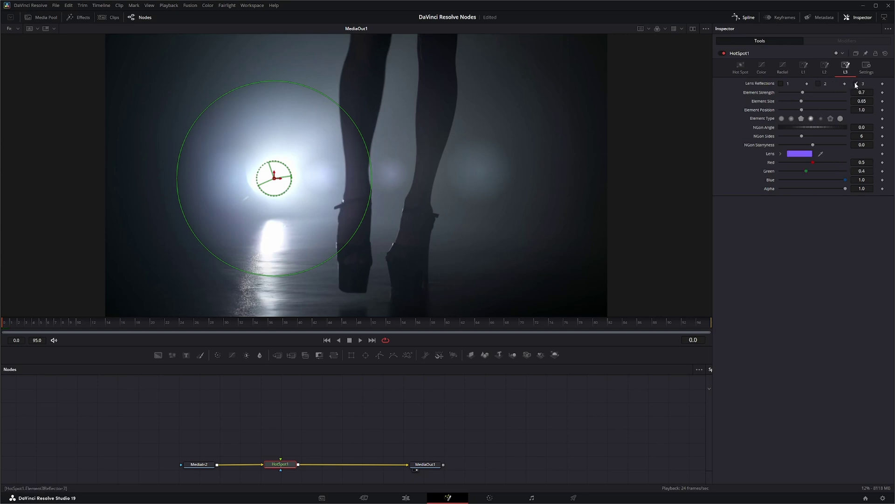
{"action": "left_click", "coordinate": [855, 84]}
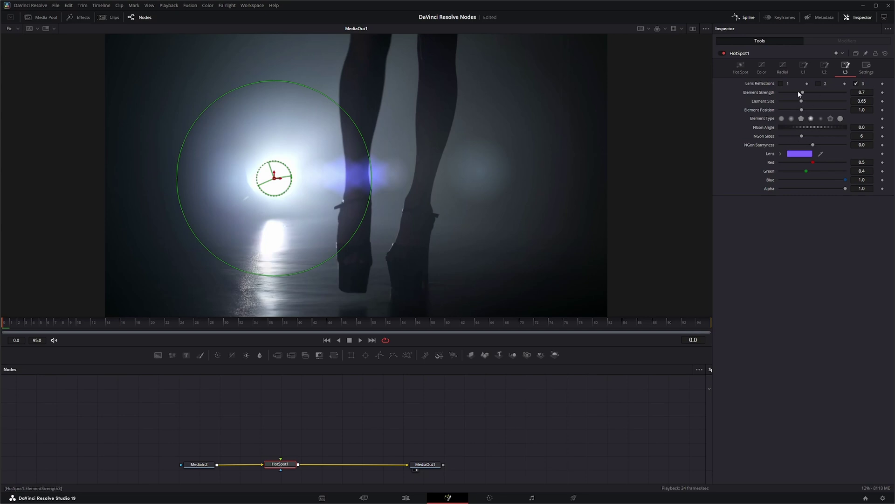
{"action": "left_click_drag", "start_coordinate": [802, 111], "coordinate": [794, 94]}
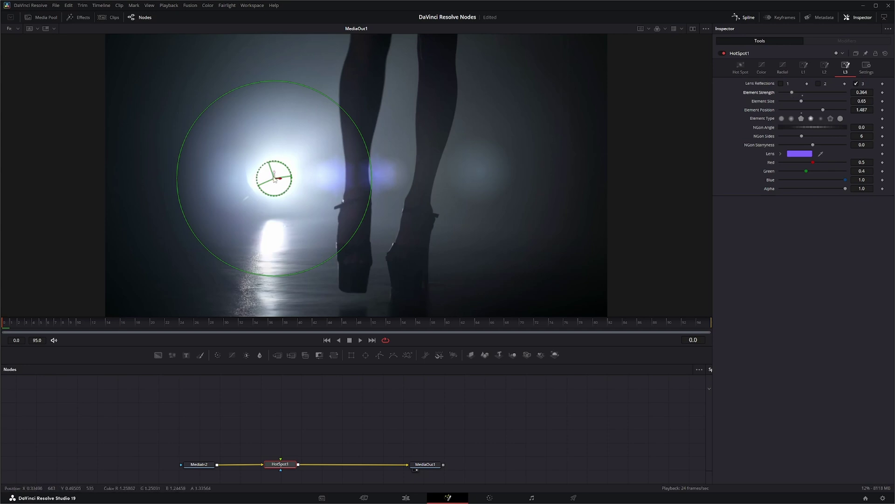
{"action": "mouse_move", "coordinate": [275, 179]}
{"action": "left_mouse_down"}
{"action": "mouse_move", "coordinate": [273, 208]}
{"action": "mouse_move", "coordinate": [270, 163]}
{"action": "mouse_move", "coordinate": [263, 202]}
{"action": "mouse_move", "coordinate": [213, 199]}
{"action": "mouse_move", "coordinate": [434, 171]}
{"action": "mouse_move", "coordinate": [377, 171]}
{"action": "mouse_move", "coordinate": [254, 220]}
{"action": "mouse_move", "coordinate": [275, 176]}
{"action": "left_mouse_up"}
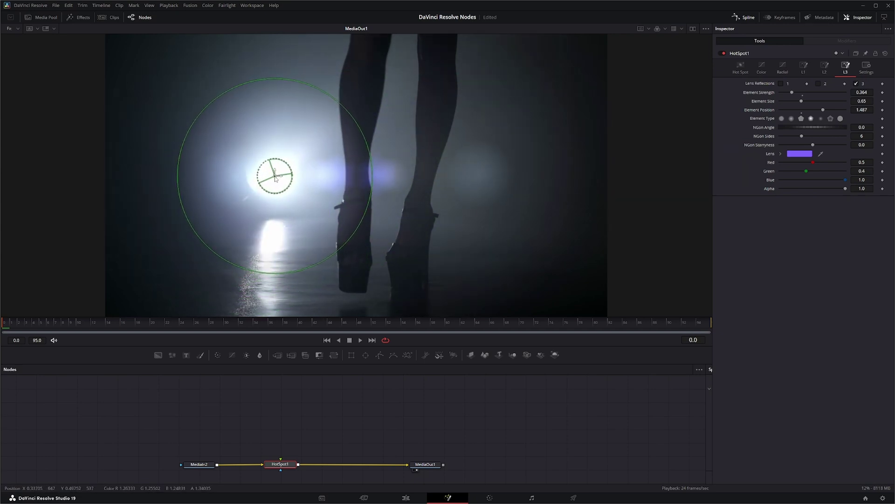
Keyframe Primary Center on the lamp, shift the hot spot right at the last frame, and scrub
{"action": "left_click", "coordinate": [744, 67]}
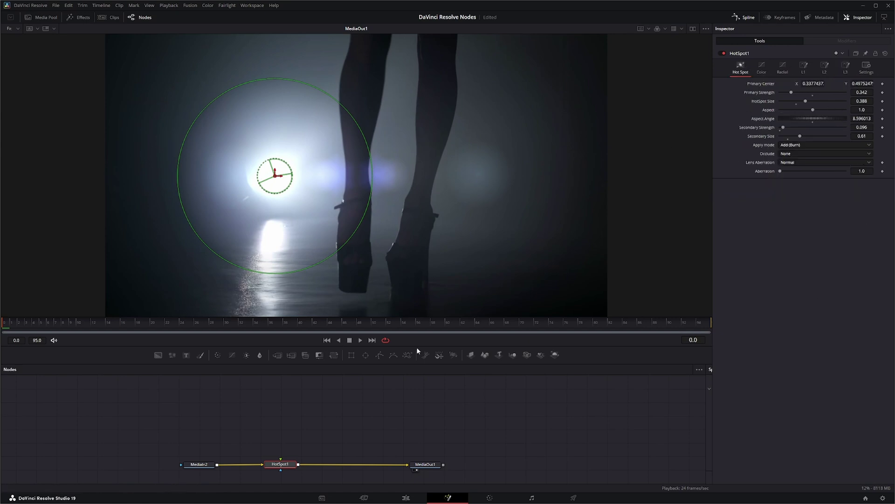
{"action": "mouse_move", "coordinate": [280, 182]}
{"action": "left_mouse_down"}
{"action": "mouse_move", "coordinate": [280, 212]}
{"action": "mouse_move", "coordinate": [266, 189]}
{"action": "mouse_move", "coordinate": [273, 180]}
{"action": "left_mouse_up"}
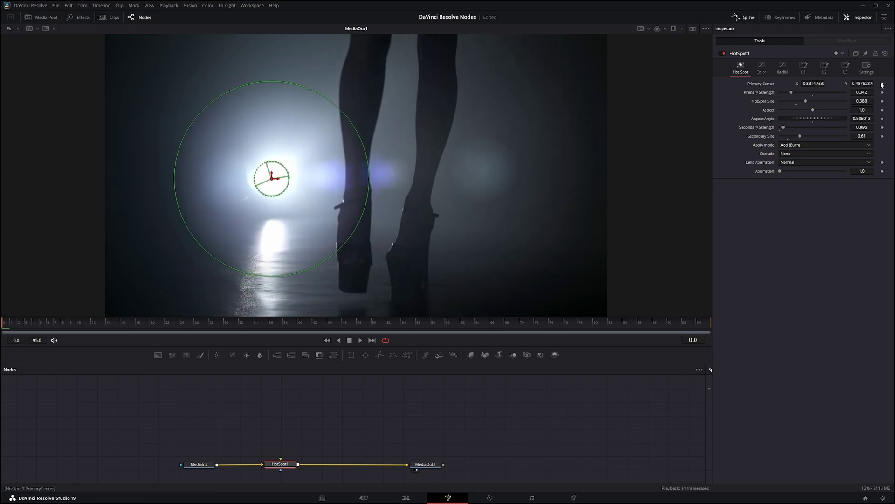
{"action": "left_click", "coordinate": [882, 84]}
{"action": "left_click", "coordinate": [372, 340]}
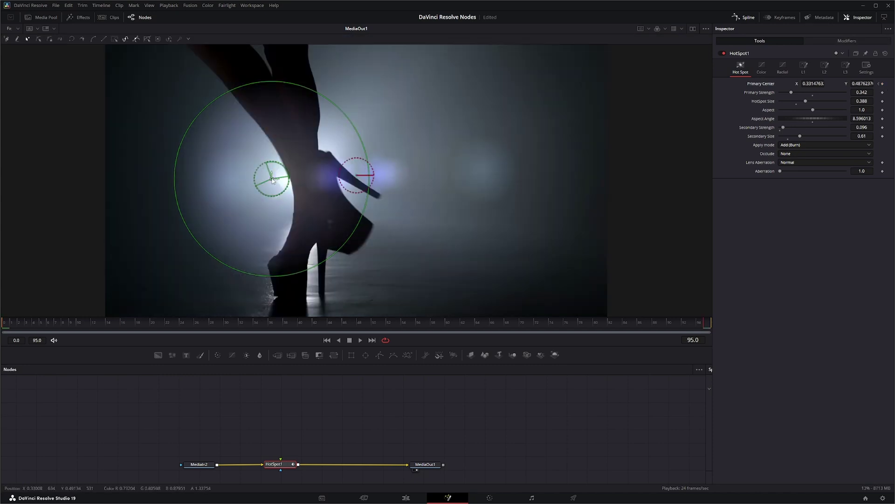
{"action": "left_click_drag", "start_coordinate": [276, 180], "coordinate": [301, 179]}
{"action": "left_click_drag", "start_coordinate": [705, 326], "coordinate": [26, 325]}
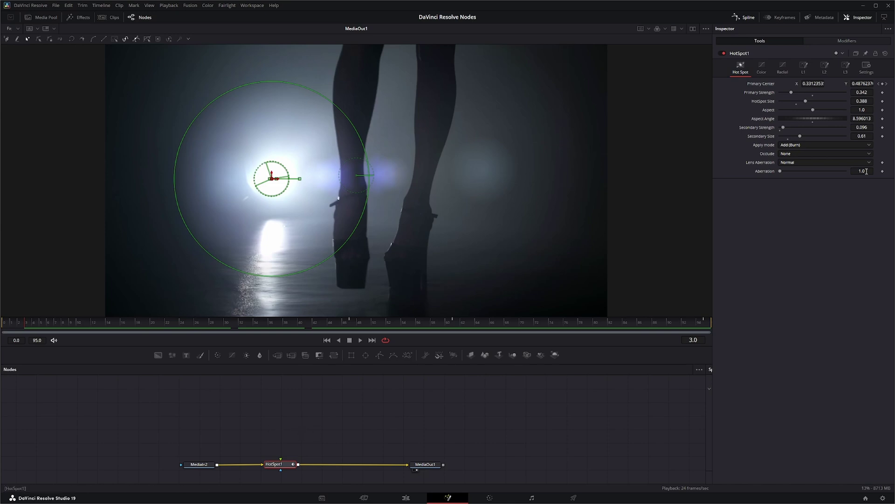
Add a Bitmap node to the graph and feed the MediaIn2 footage into it
{"action": "left_click", "coordinate": [791, 153]}
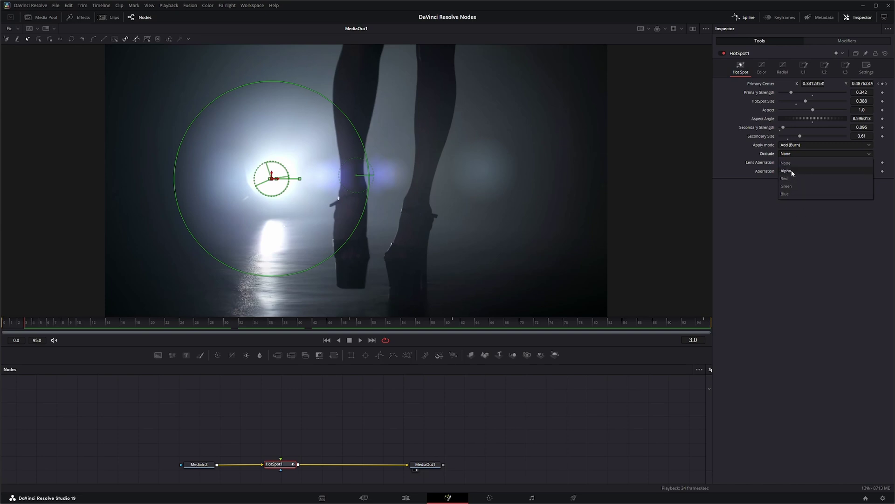
{"action": "key", "text": "Escape"}
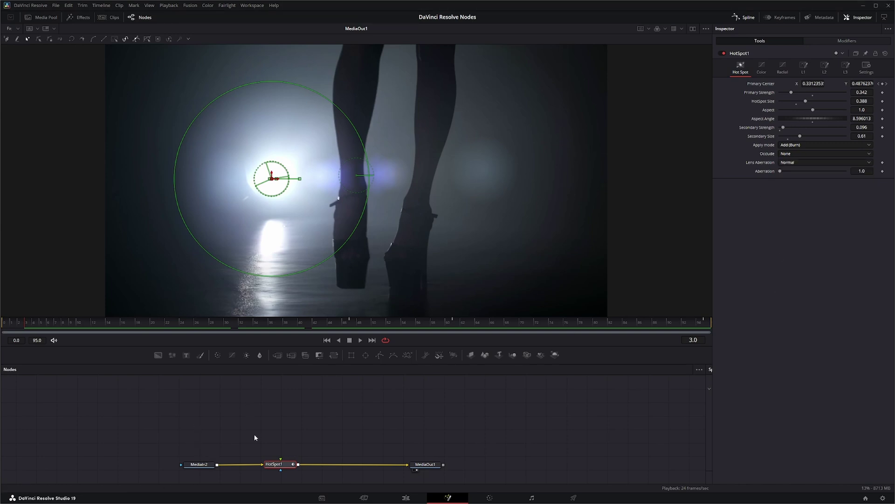
{"action": "left_click", "coordinate": [239, 416]}
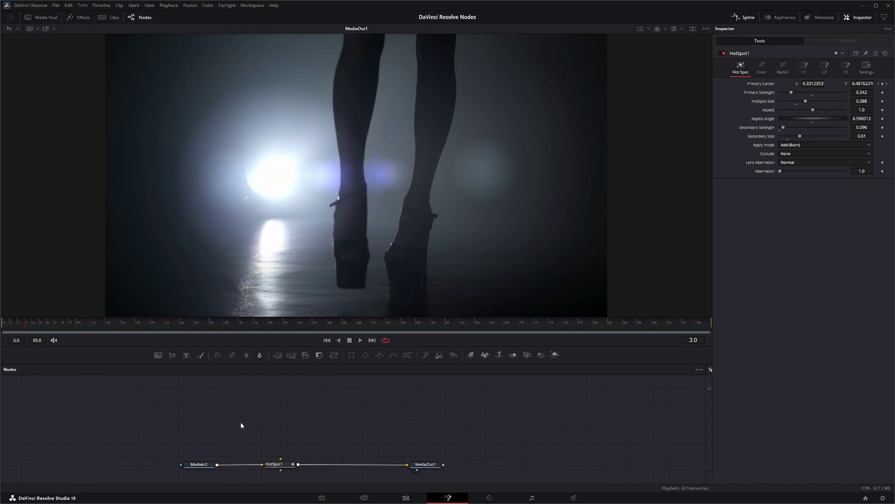
{"action": "key", "text": "shift+space"}
{"action": "type", "text": "bitmap"}
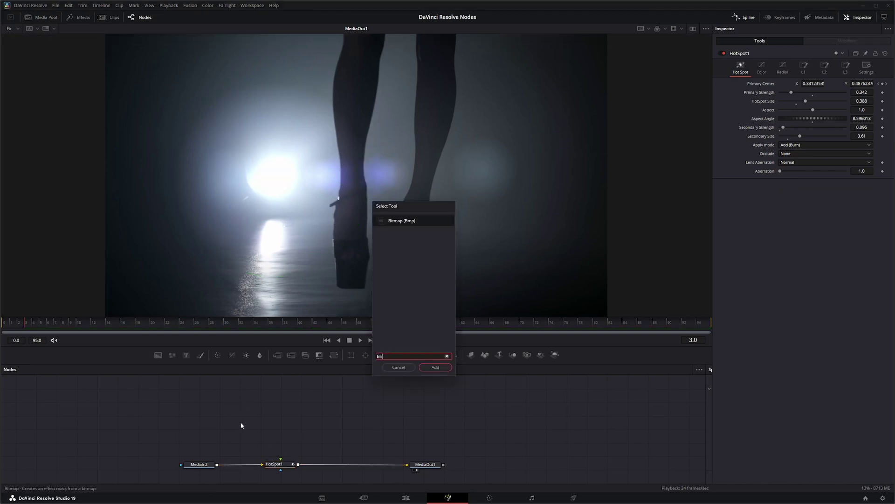
{"action": "key", "text": "Escape"}
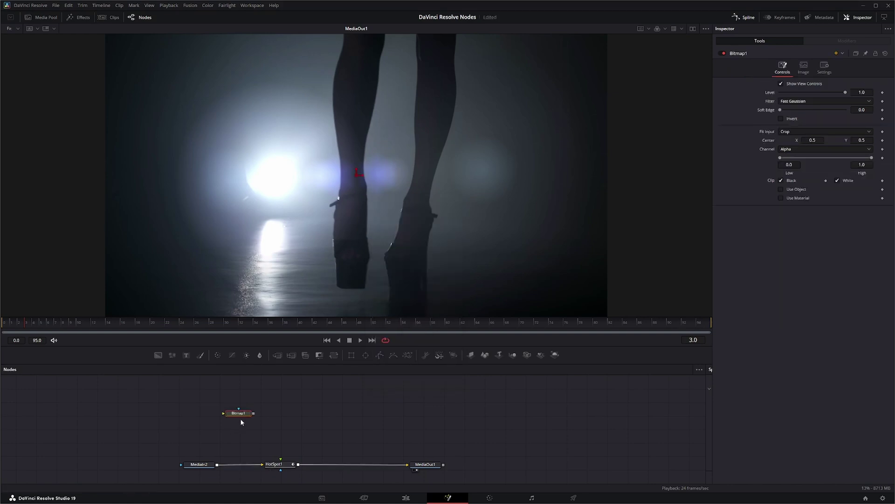
{"action": "left_click_drag", "start_coordinate": [241, 416], "coordinate": [294, 431]}
{"action": "left_click_drag", "start_coordinate": [218, 464], "coordinate": [278, 429]}
Make the Bitmap an inverted Luminance mask with Low 0.16, High 0.252, Soft Edge 0.0032
{"action": "scroll", "coordinate": [278, 429], "scroll_direction": "down", "scroll_amount": 1}
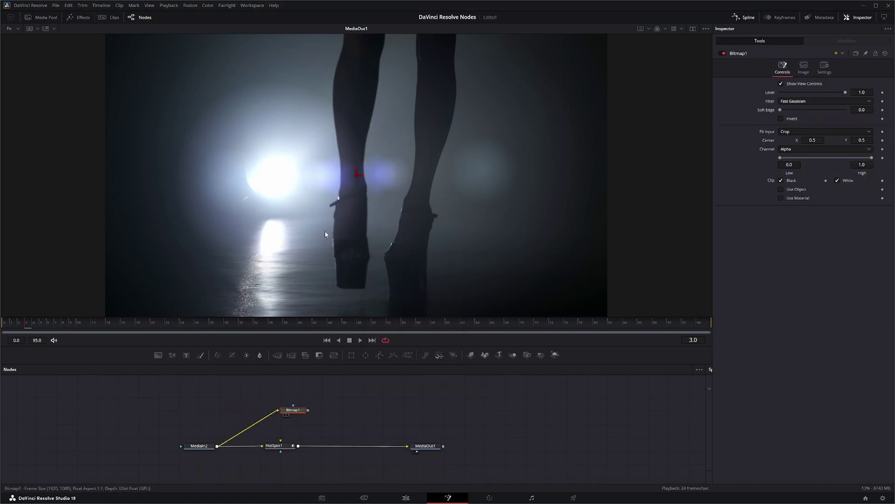
{"action": "key", "text": "1"}
{"action": "left_click", "coordinate": [788, 150]}
{"action": "left_click", "coordinate": [797, 199]}
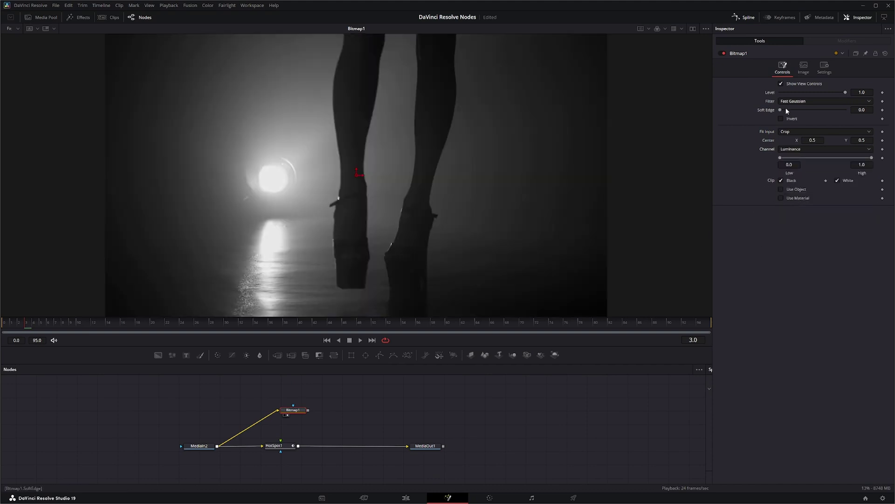
{"action": "left_click", "coordinate": [781, 119]}
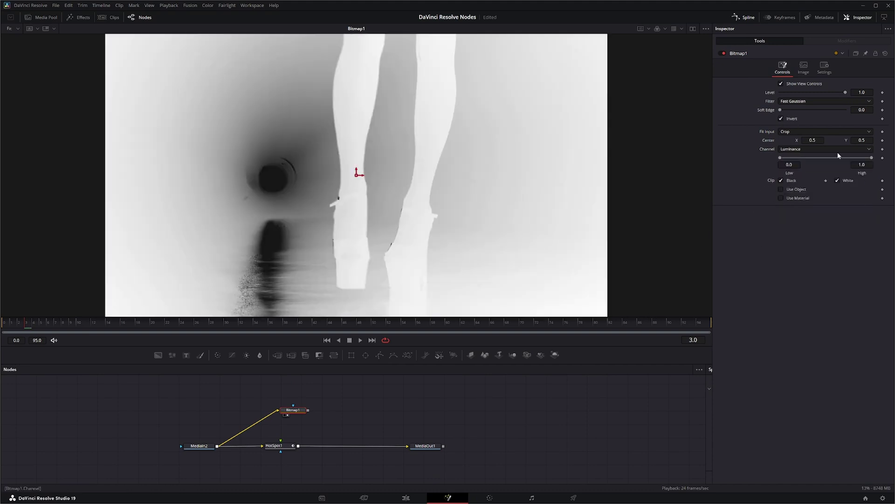
{"action": "left_click_drag", "start_coordinate": [782, 158], "coordinate": [786, 158]}
{"action": "left_click_drag", "start_coordinate": [863, 165], "coordinate": [795, 162]}
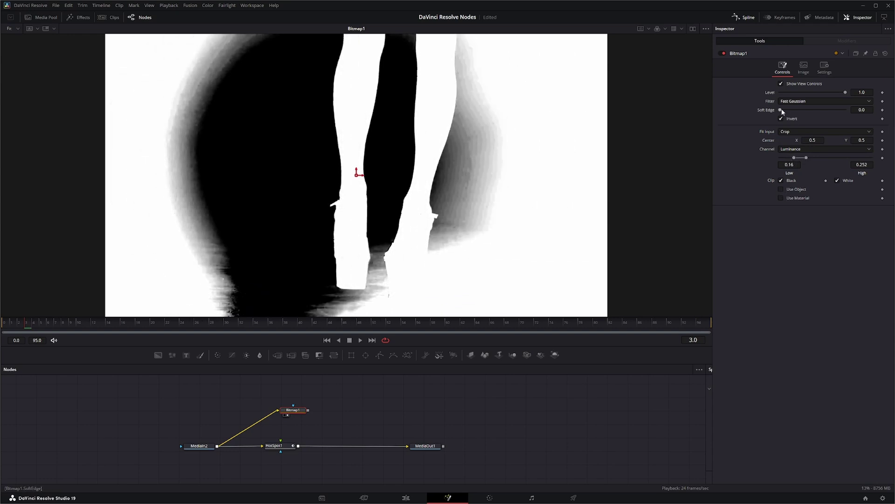
{"action": "left_click_drag", "start_coordinate": [782, 111], "coordinate": [783, 112]}
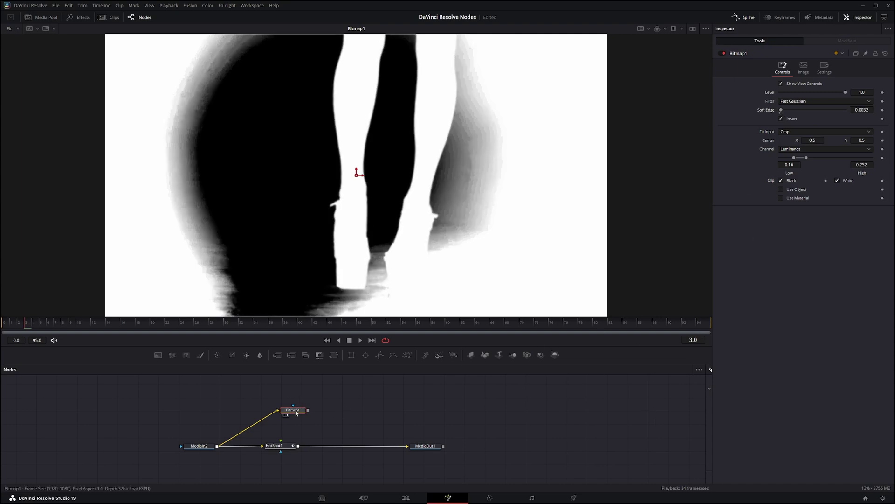
{"action": "left_click_drag", "start_coordinate": [293, 409], "coordinate": [264, 402]}
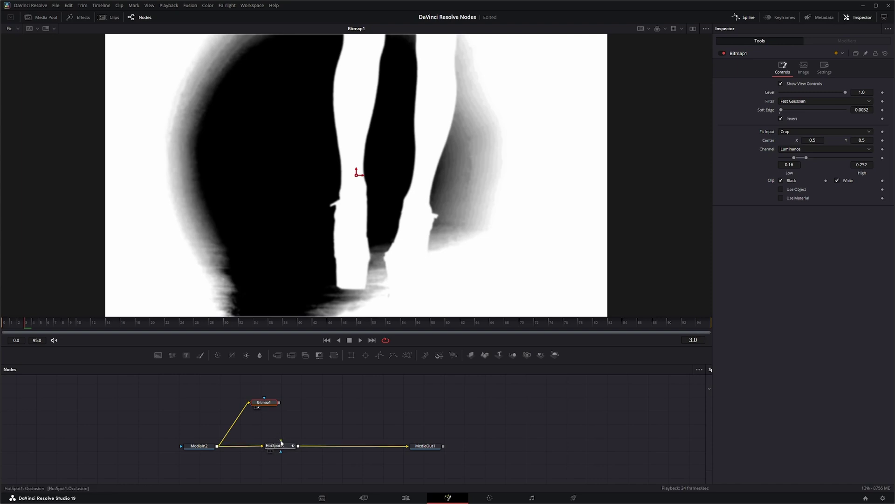
Wire Bitmap1 into HotSpot1's occlusion input, set Occlude to Alpha, and play back the result
{"action": "left_click_drag", "start_coordinate": [279, 401], "coordinate": [281, 441]}
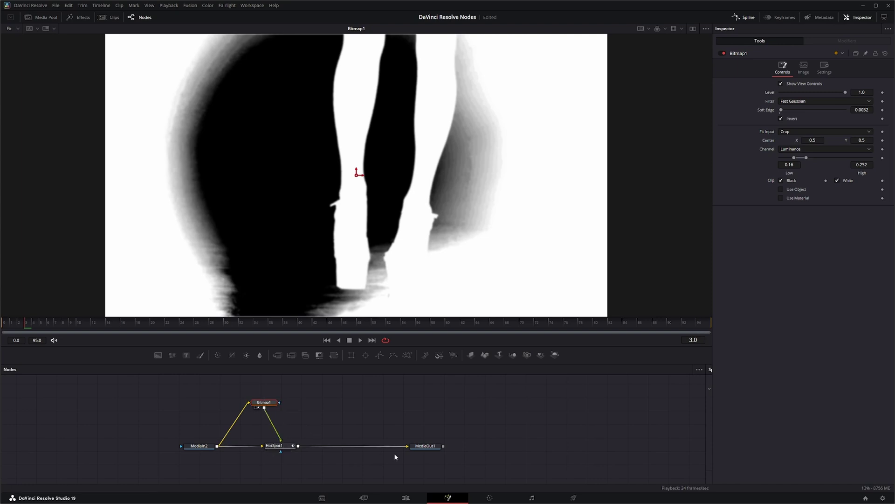
{"action": "left_click", "coordinate": [414, 452]}
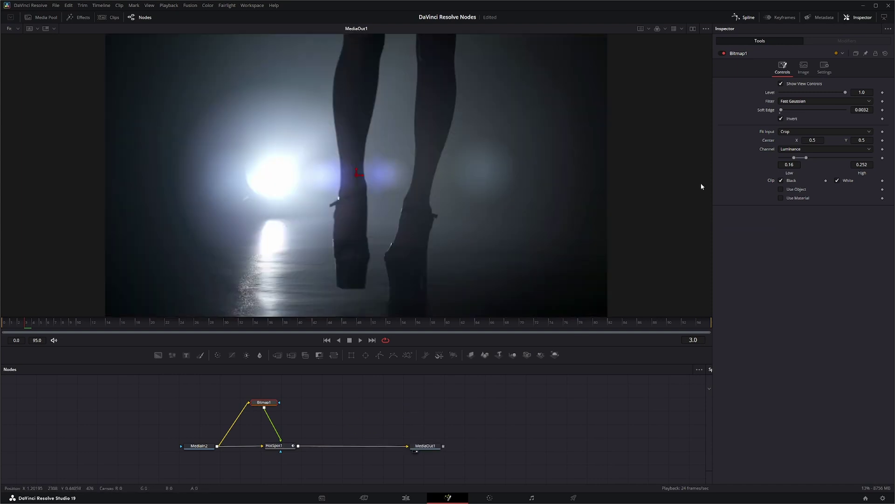
{"action": "left_click", "coordinate": [279, 445]}
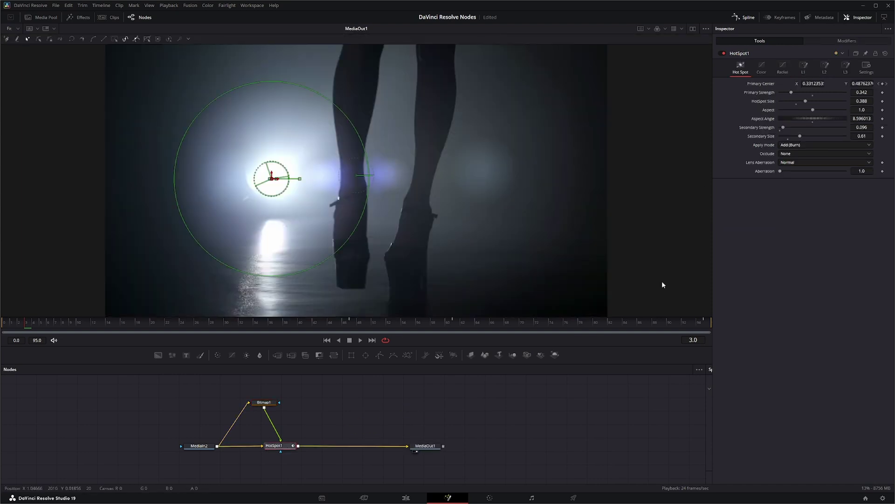
{"action": "left_click", "coordinate": [787, 154]}
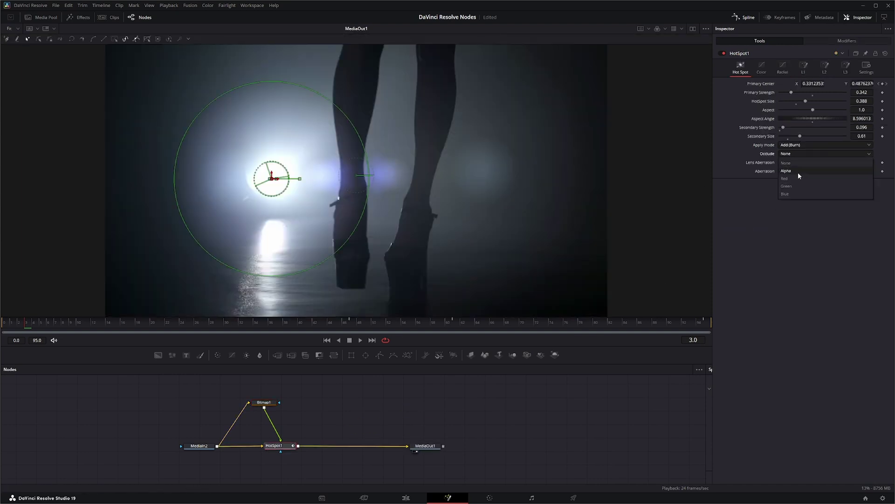
{"action": "left_click", "coordinate": [797, 171]}
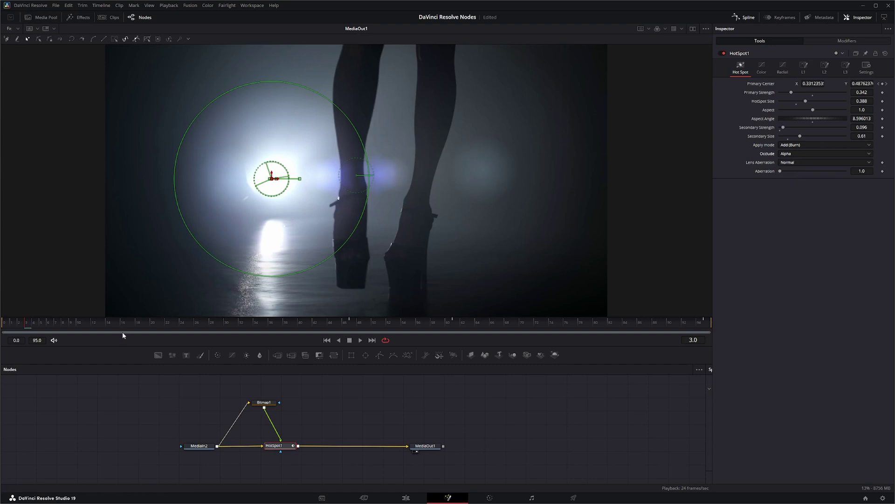
{"action": "key", "text": "space"}
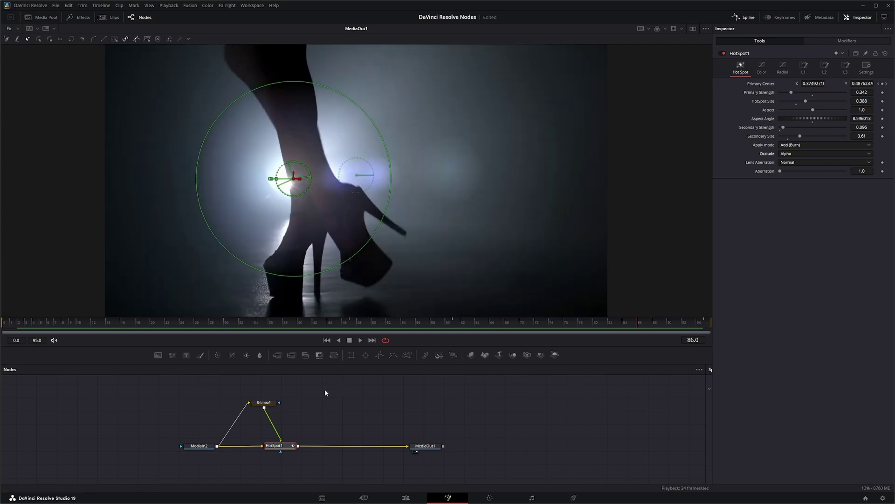
Pin HotSpot1's settings in the Inspector while viewing MediaOut1
{"action": "left_click", "coordinate": [427, 446]}
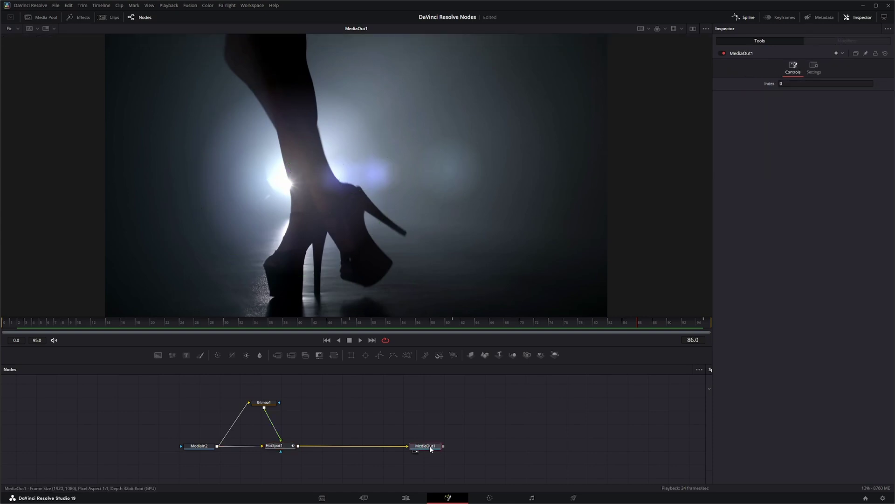
{"action": "left_click", "coordinate": [279, 446]}
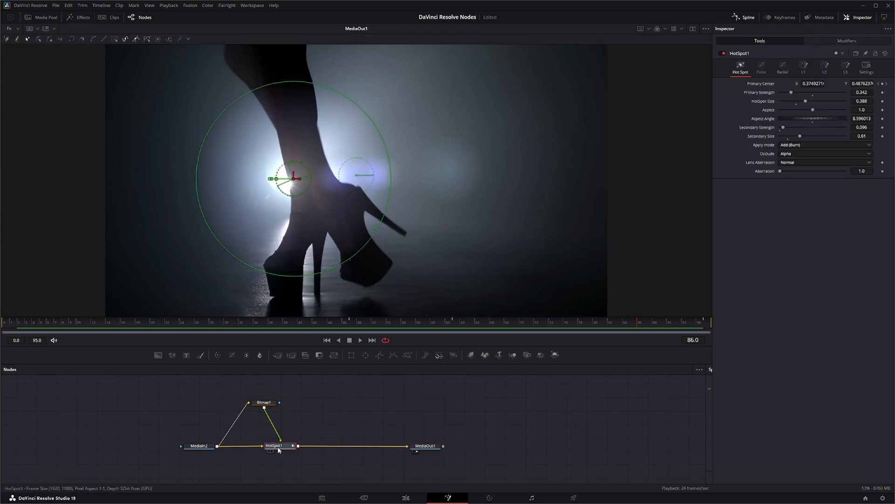
{"action": "left_click", "coordinate": [866, 55]}
{"action": "left_click", "coordinate": [430, 447]}
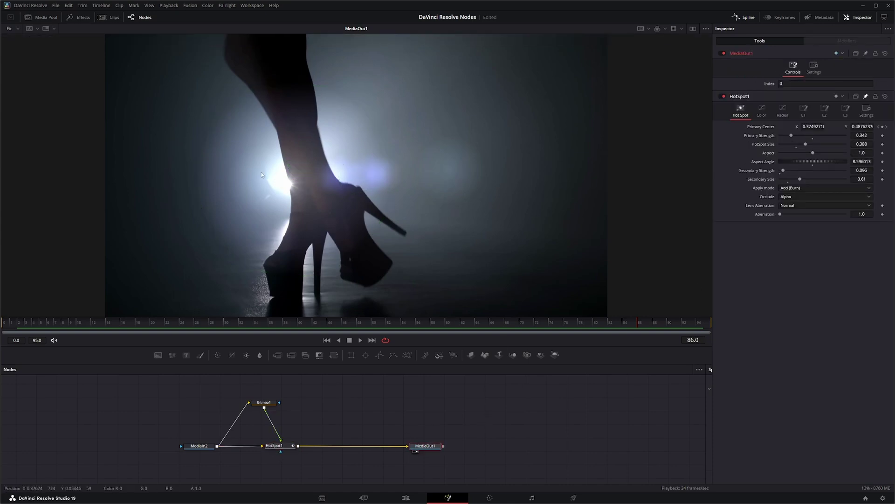
Preview the flare at Normal Lens Aberration around frames 85-90, then switch it to Out
{"action": "left_click", "coordinate": [792, 207]}
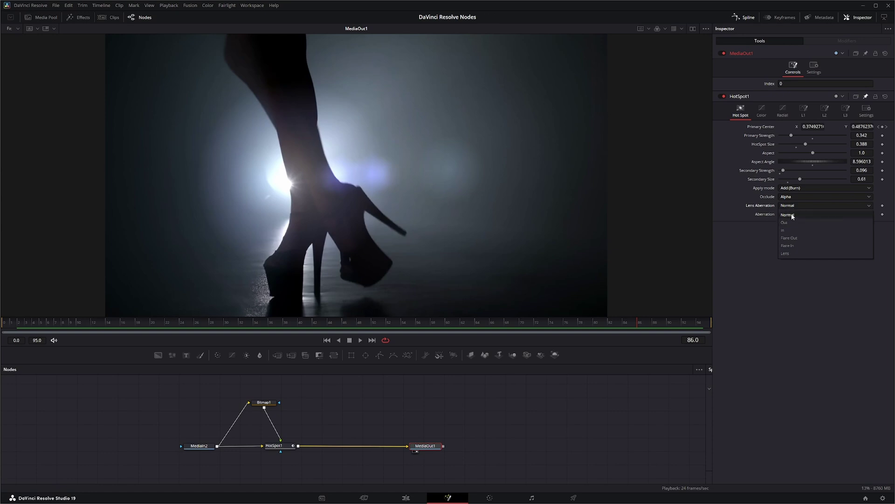
{"action": "left_click", "coordinate": [792, 215]}
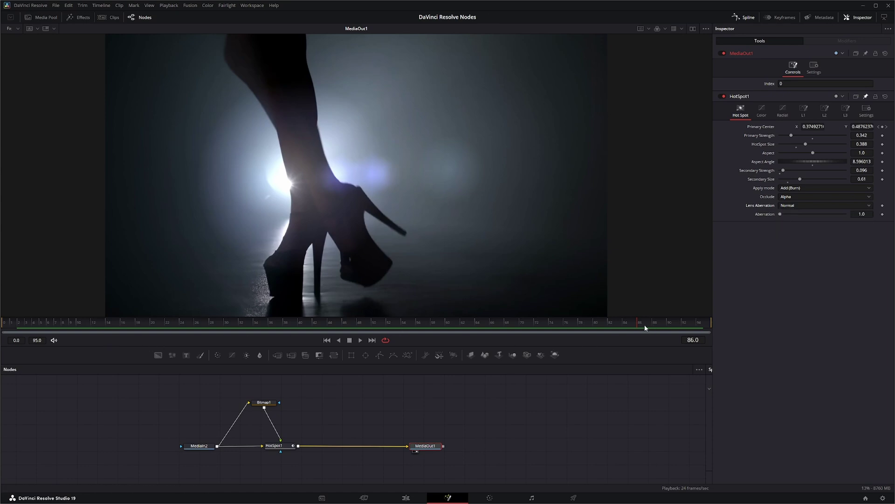
{"action": "mouse_move", "coordinate": [637, 324]}
{"action": "left_mouse_down"}
{"action": "mouse_move", "coordinate": [608, 328]}
{"action": "mouse_move", "coordinate": [670, 334]}
{"action": "mouse_move", "coordinate": [617, 330]}
{"action": "mouse_move", "coordinate": [653, 333]}
{"action": "mouse_move", "coordinate": [636, 332]}
{"action": "left_mouse_up"}
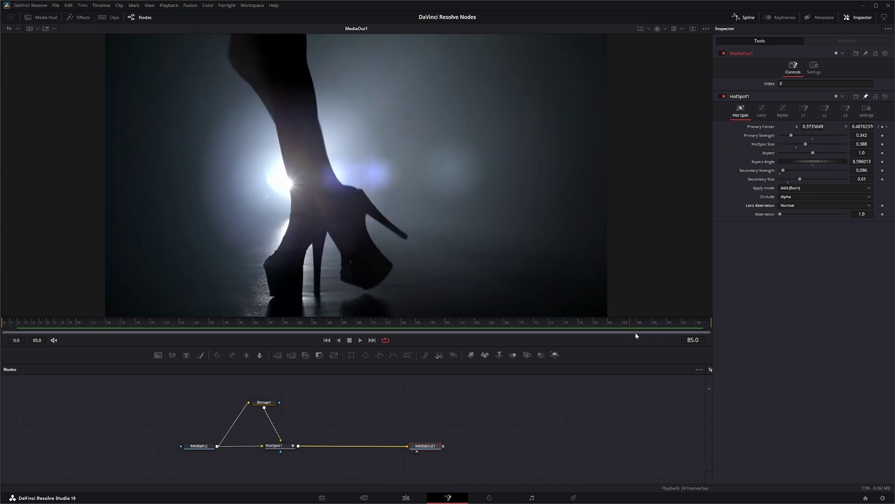
{"action": "left_click", "coordinate": [815, 206]}
{"action": "left_click", "coordinate": [801, 223]}
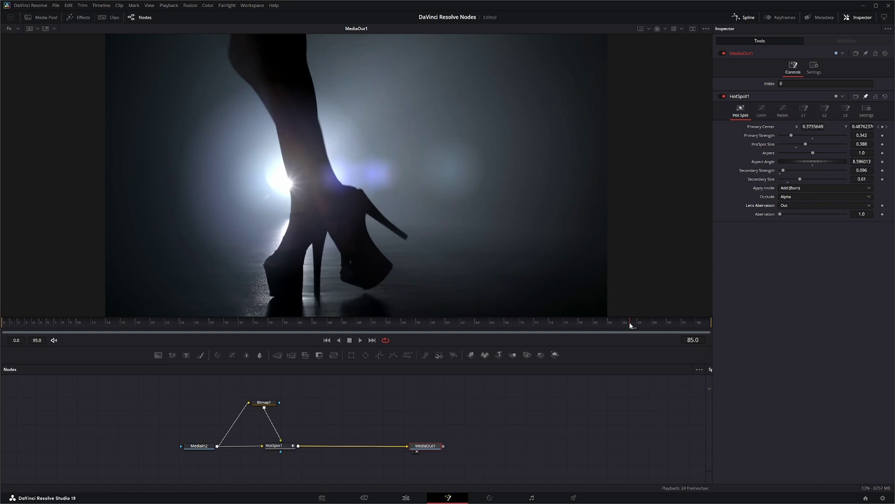
{"action": "mouse_move", "coordinate": [630, 325]}
{"action": "left_mouse_down"}
{"action": "mouse_move", "coordinate": [610, 321]}
{"action": "mouse_move", "coordinate": [660, 329]}
{"action": "mouse_move", "coordinate": [644, 331]}
{"action": "left_mouse_up"}
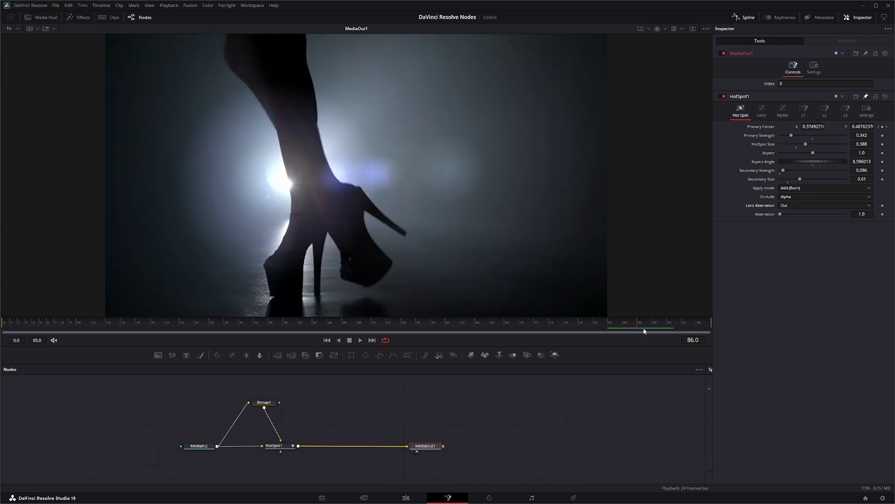
Try Lens Aberration In and Out again, then settle on Normal
{"action": "left_click", "coordinate": [790, 205]}
{"action": "left_click", "coordinate": [793, 229]}
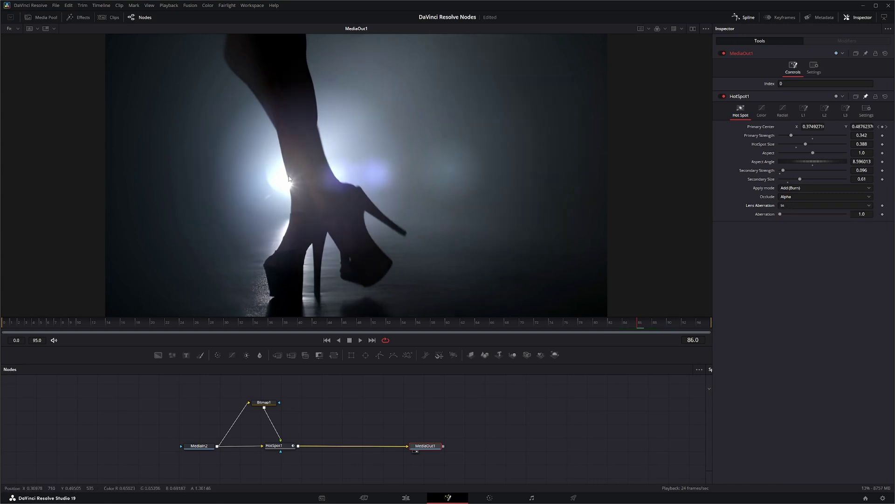
{"action": "left_click", "coordinate": [788, 205]}
{"action": "left_click", "coordinate": [791, 223]}
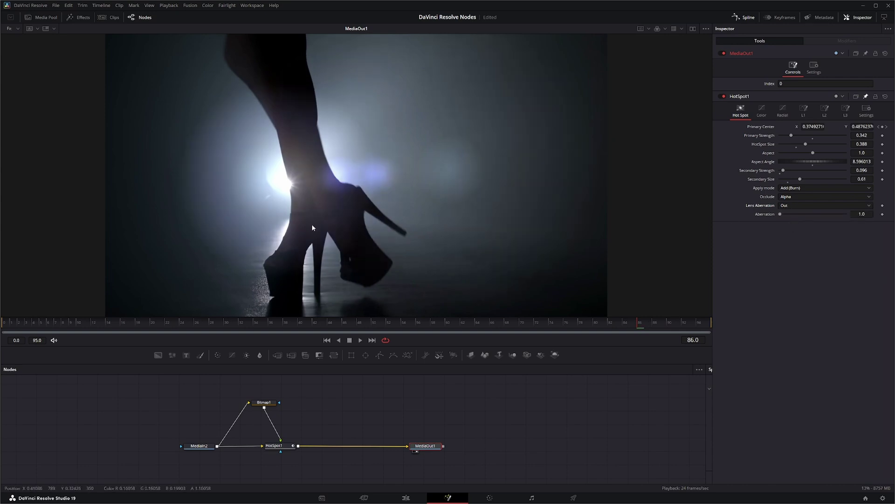
{"action": "left_click", "coordinate": [794, 208]}
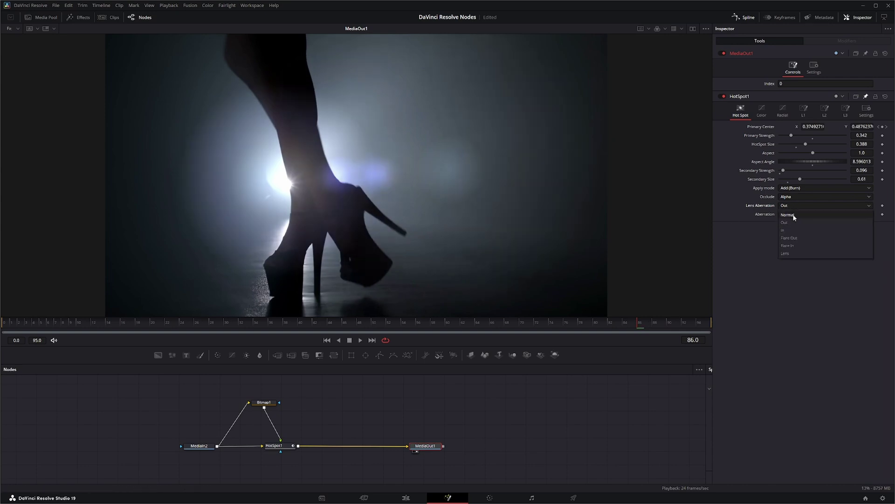
{"action": "left_click", "coordinate": [793, 214]}
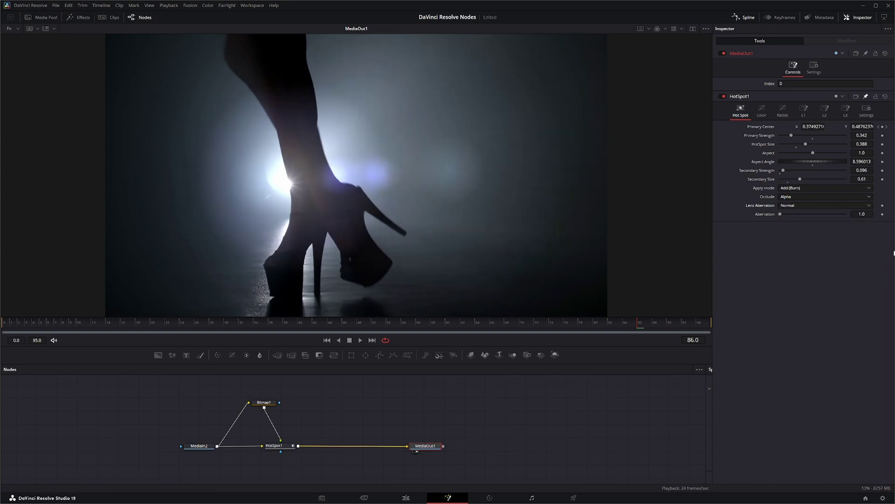
{"action": "left_click", "coordinate": [823, 206]}
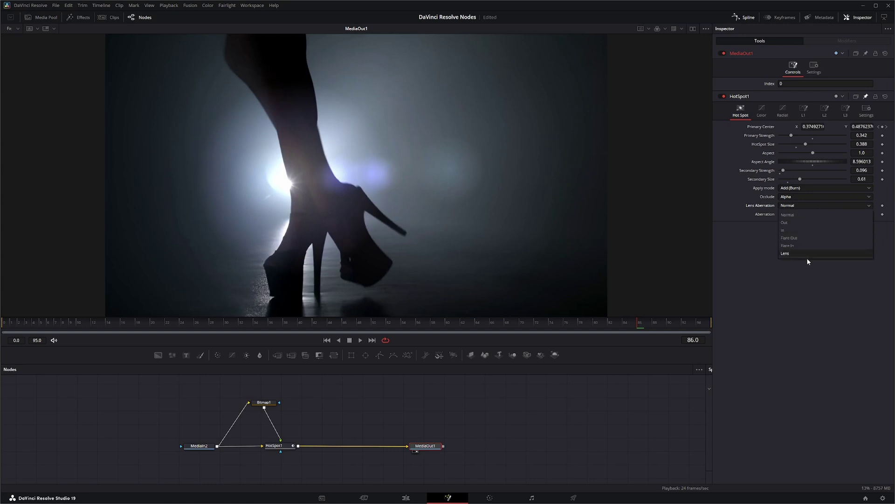
{"action": "left_click", "coordinate": [809, 237]}
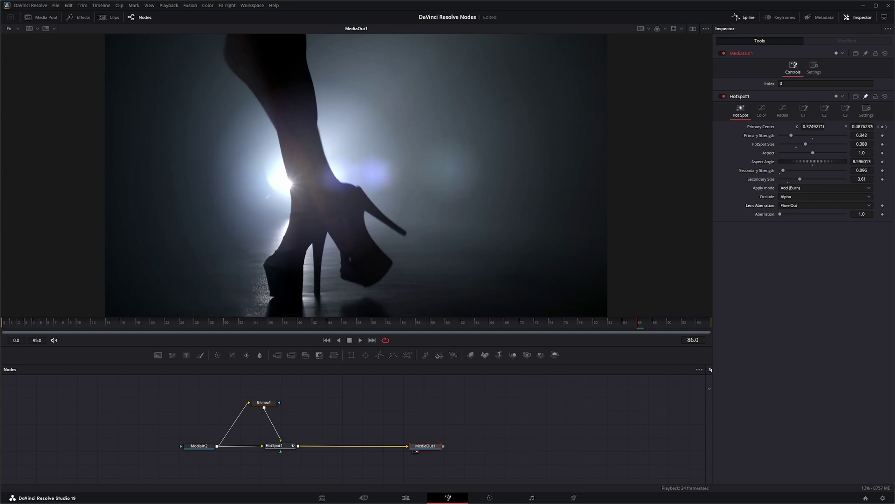
{"action": "key", "text": "ctrl+s"}
{"action": "left_click", "coordinate": [796, 206]}
{"action": "left_click", "coordinate": [802, 244]}
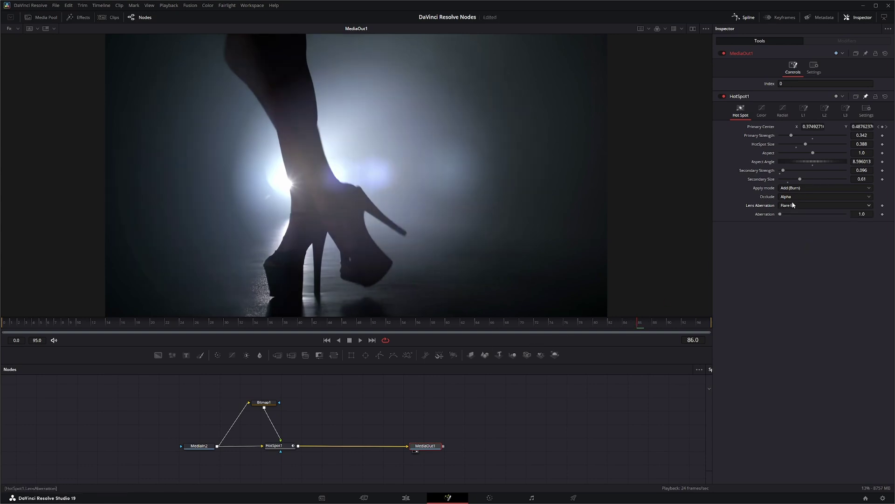
{"action": "left_click", "coordinate": [797, 204]}
{"action": "left_click", "coordinate": [797, 237]}
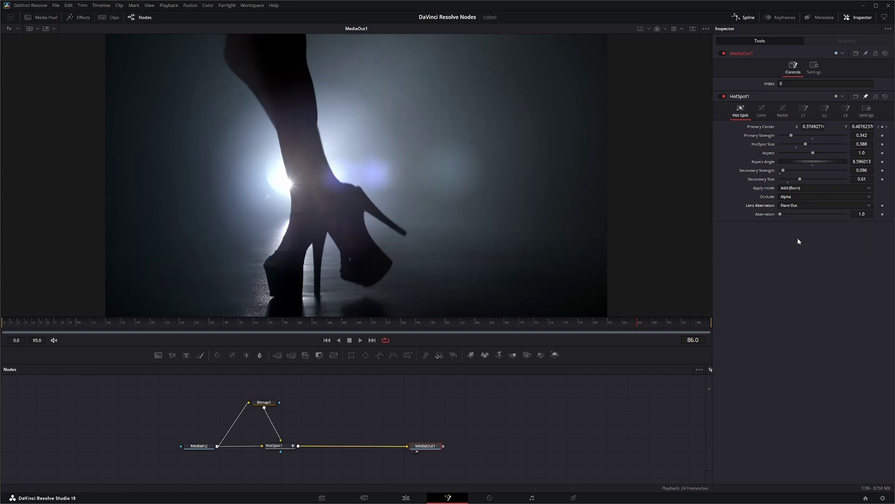
{"action": "left_click", "coordinate": [796, 205]}
{"action": "left_click", "coordinate": [802, 243]}
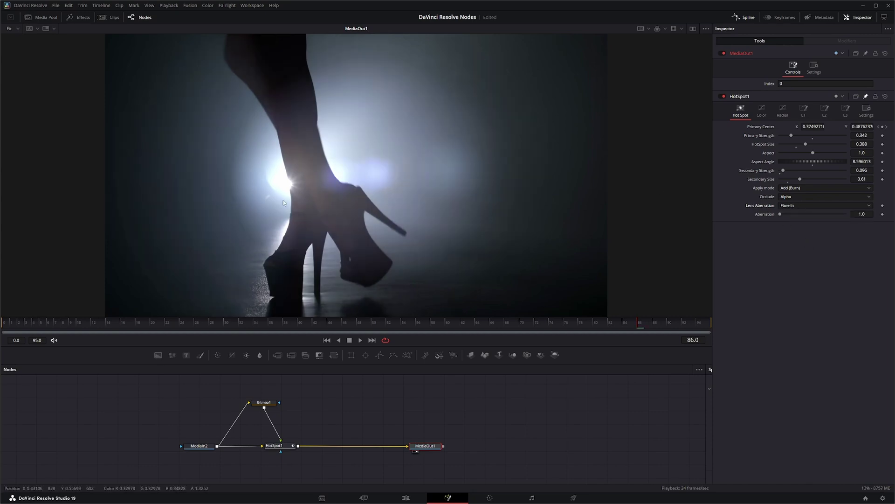
{"action": "left_click", "coordinate": [798, 205]}
{"action": "left_click", "coordinate": [794, 214]}
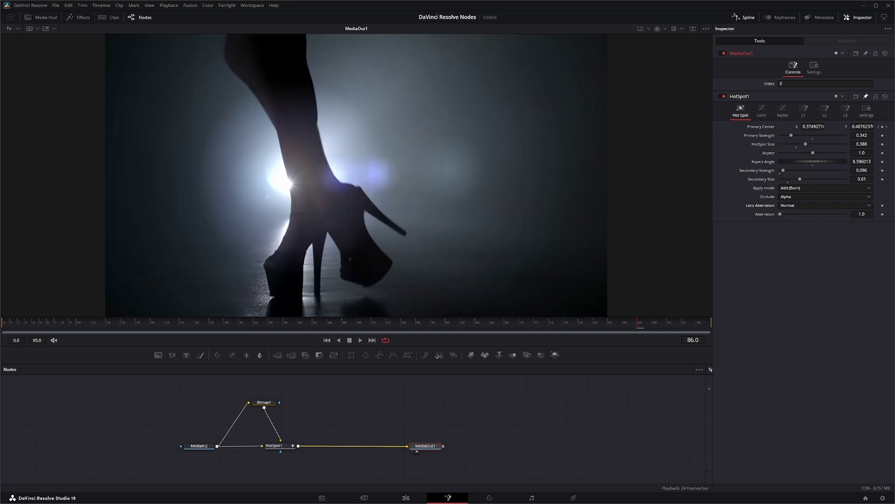
Set Lens Aberration to Lens, play back from frame 24, and drag Aberration to 1.0
{"action": "left_click", "coordinate": [799, 204]}
{"action": "left_click", "coordinate": [797, 253]}
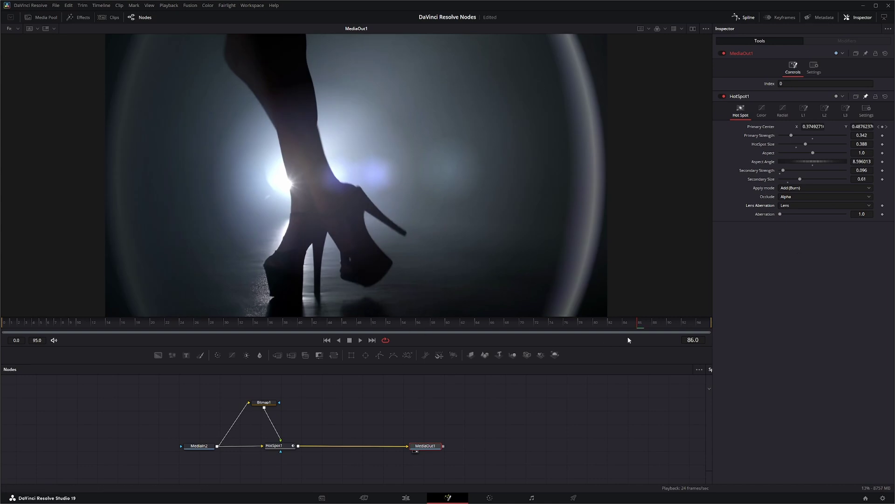
{"action": "left_click_drag", "start_coordinate": [639, 325], "coordinate": [183, 327]}
{"action": "left_click", "coordinate": [360, 339]}
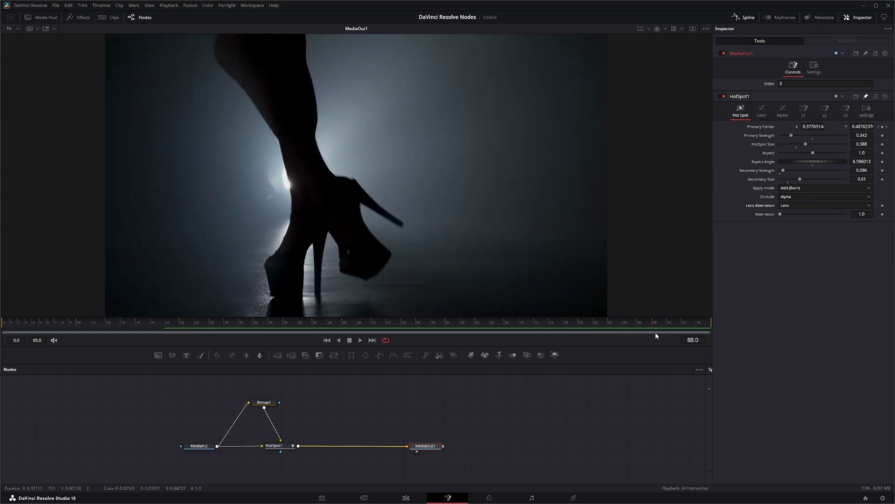
{"action": "left_click_drag", "start_coordinate": [653, 332], "coordinate": [637, 332]}
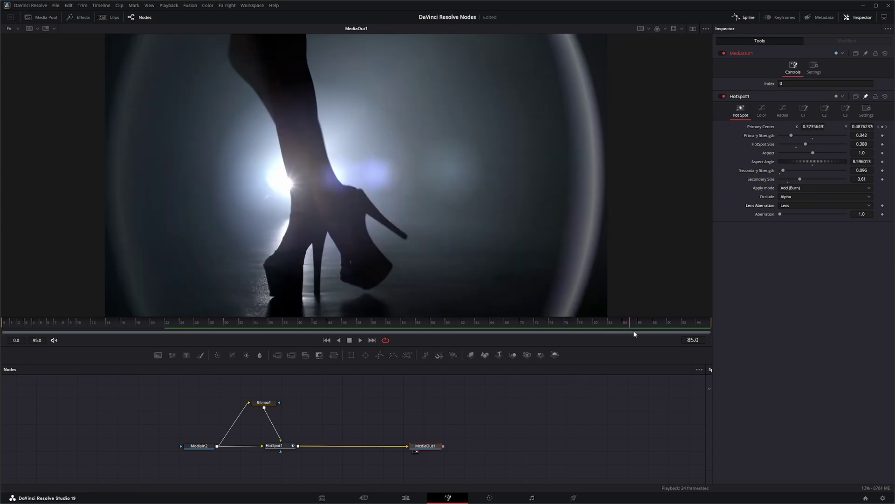
{"action": "left_click", "coordinate": [788, 206]}
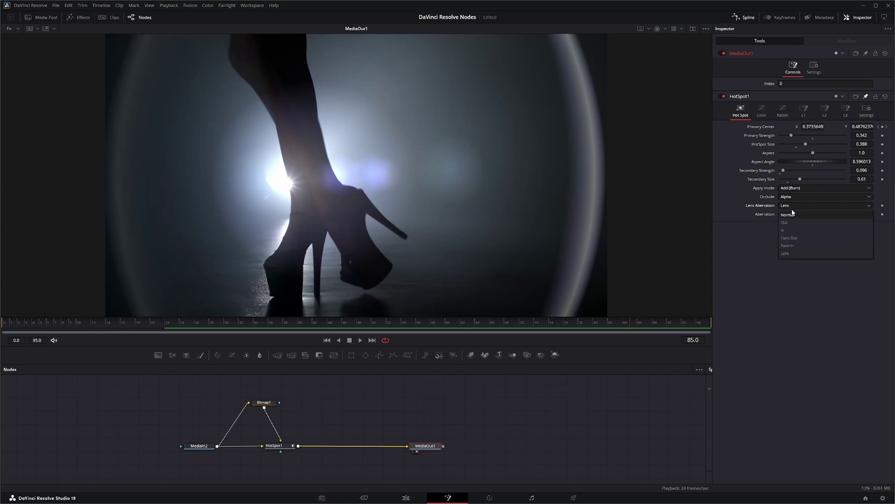
{"action": "left_click", "coordinate": [756, 246]}
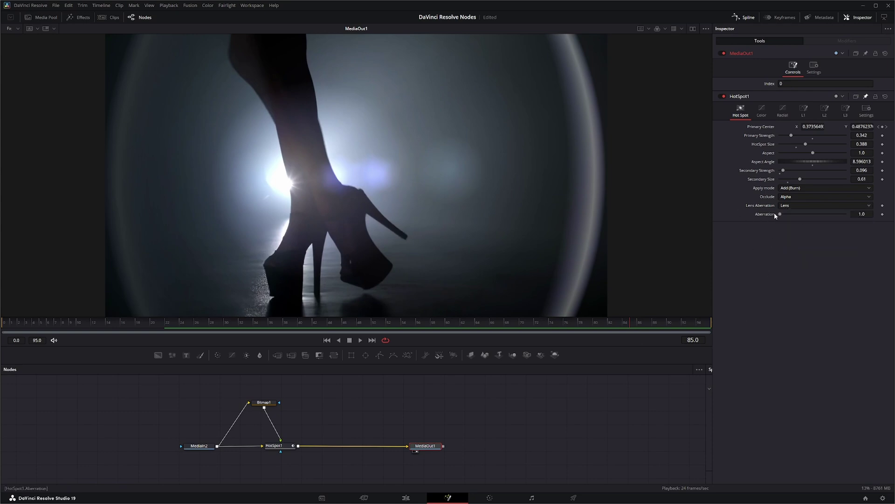
{"action": "left_click_drag", "start_coordinate": [780, 214], "coordinate": [692, 216]}
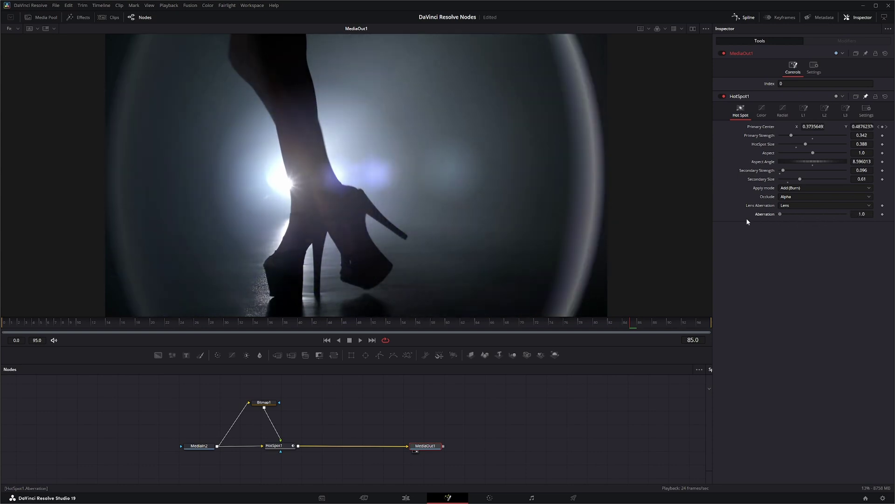
Switch Lens Aberration from Lens back to Normal and play the clip to review
{"action": "left_click", "coordinate": [797, 204]}
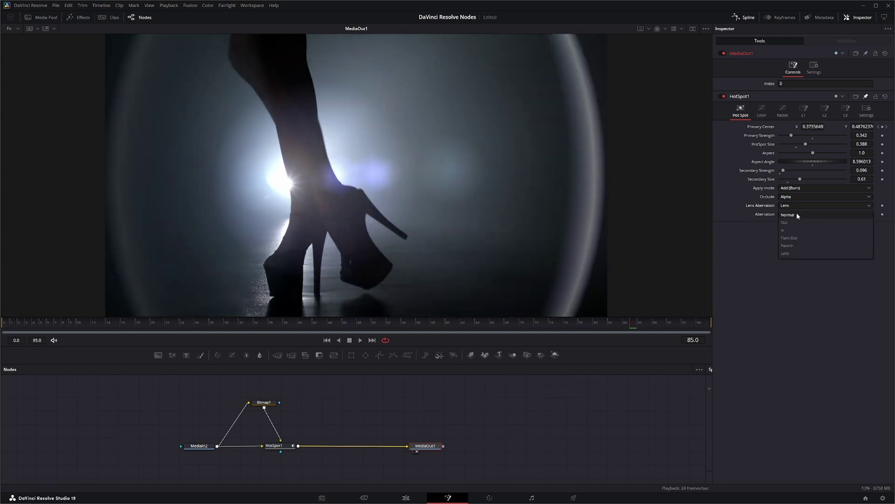
{"action": "left_click", "coordinate": [796, 213]}
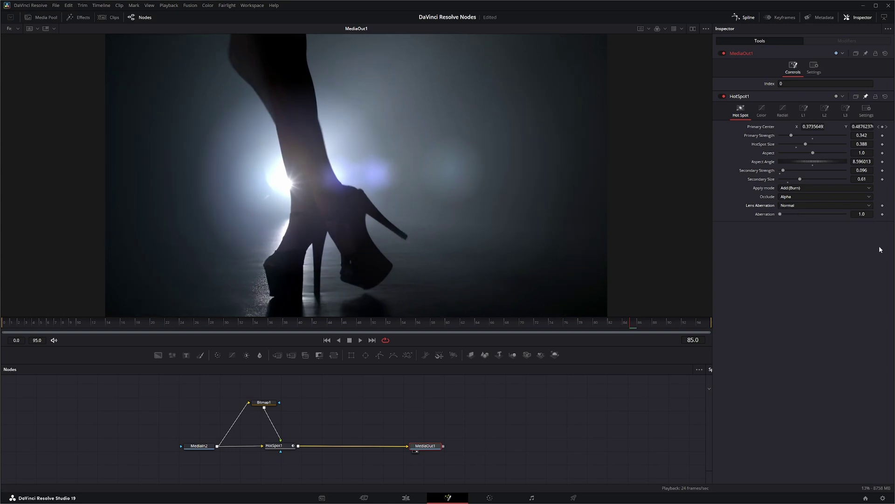
{"action": "left_click", "coordinate": [360, 340]}
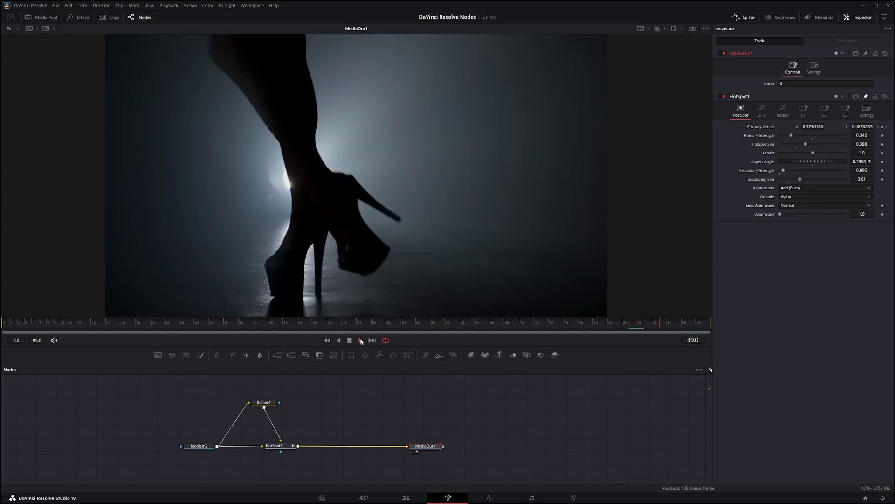